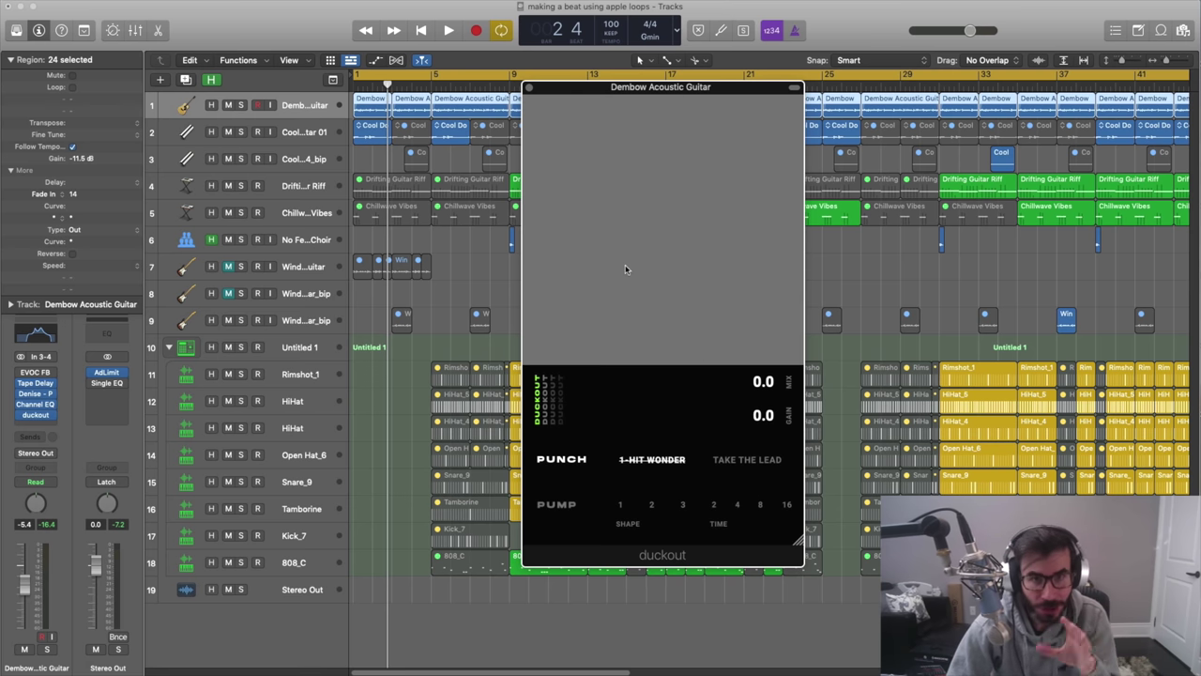
- Try a duckout mix of 18.2 on the Dembow Acoustic Guitar track and check its side-chain source choices
{"action": "left_click_drag", "start_coordinate": [634, 347], "coordinate": [676, 317]}
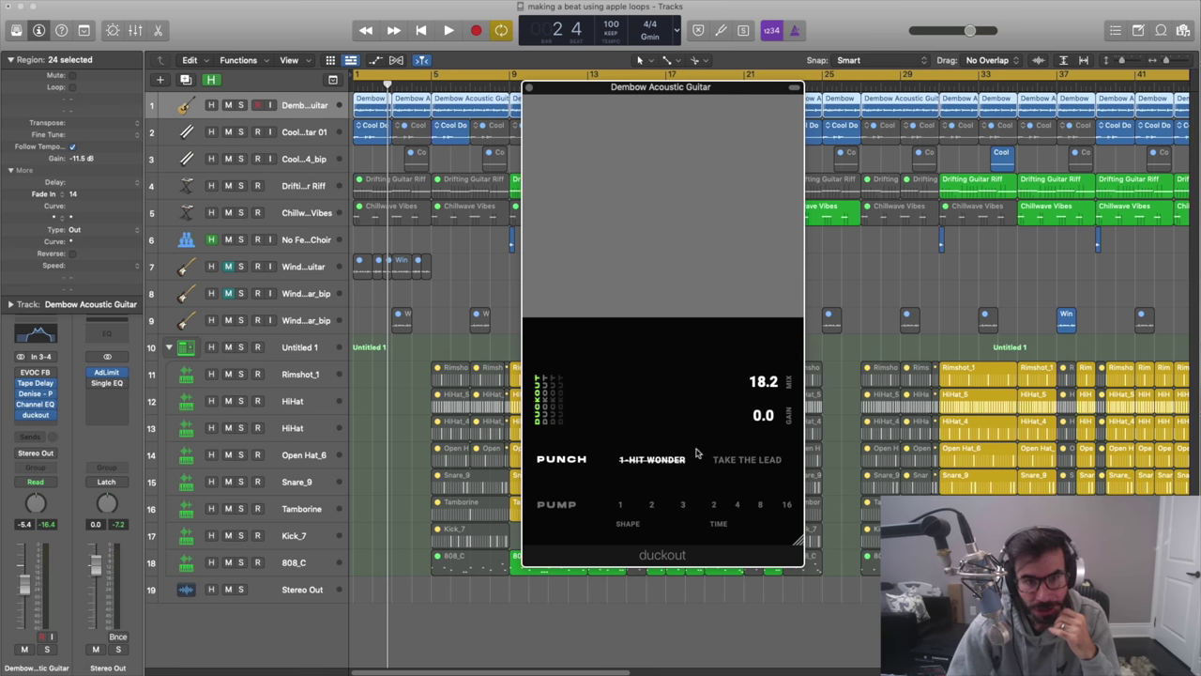
{"action": "left_click", "coordinate": [794, 89]}
{"action": "left_click", "coordinate": [773, 107]}
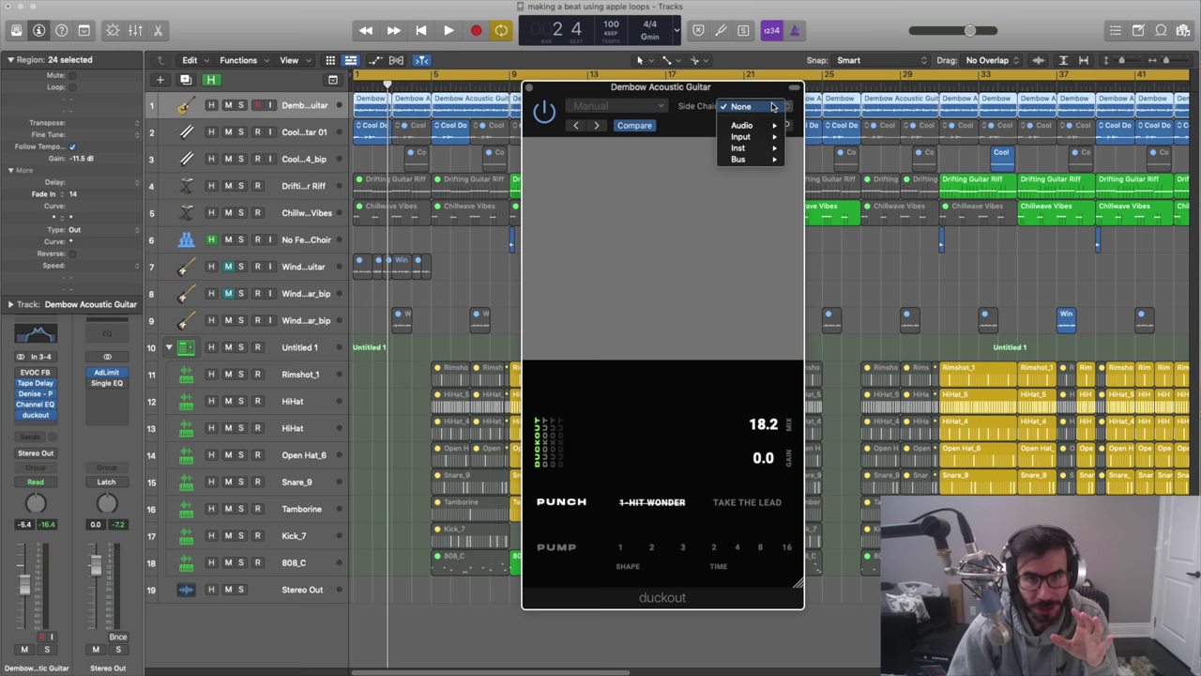
{"action": "left_click", "coordinate": [785, 106]}
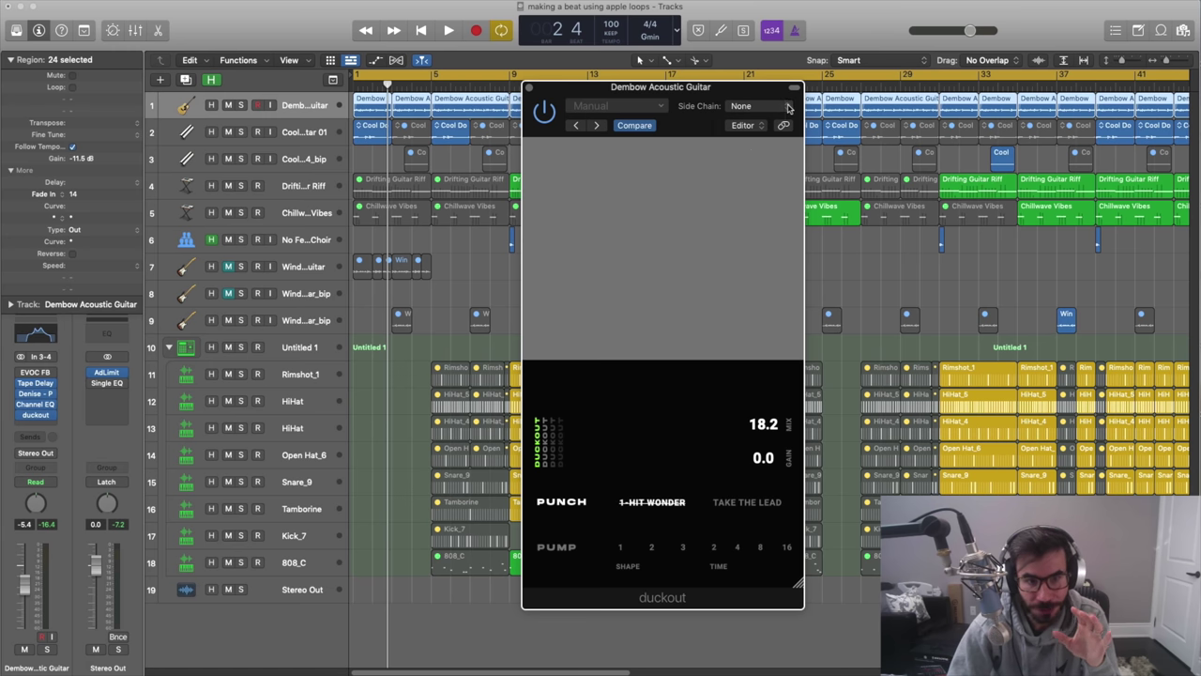
- Try duckout's Pump mode, return to Punch with a mix of 0.0, and close the plug-in window
{"action": "left_click", "coordinate": [562, 548]}
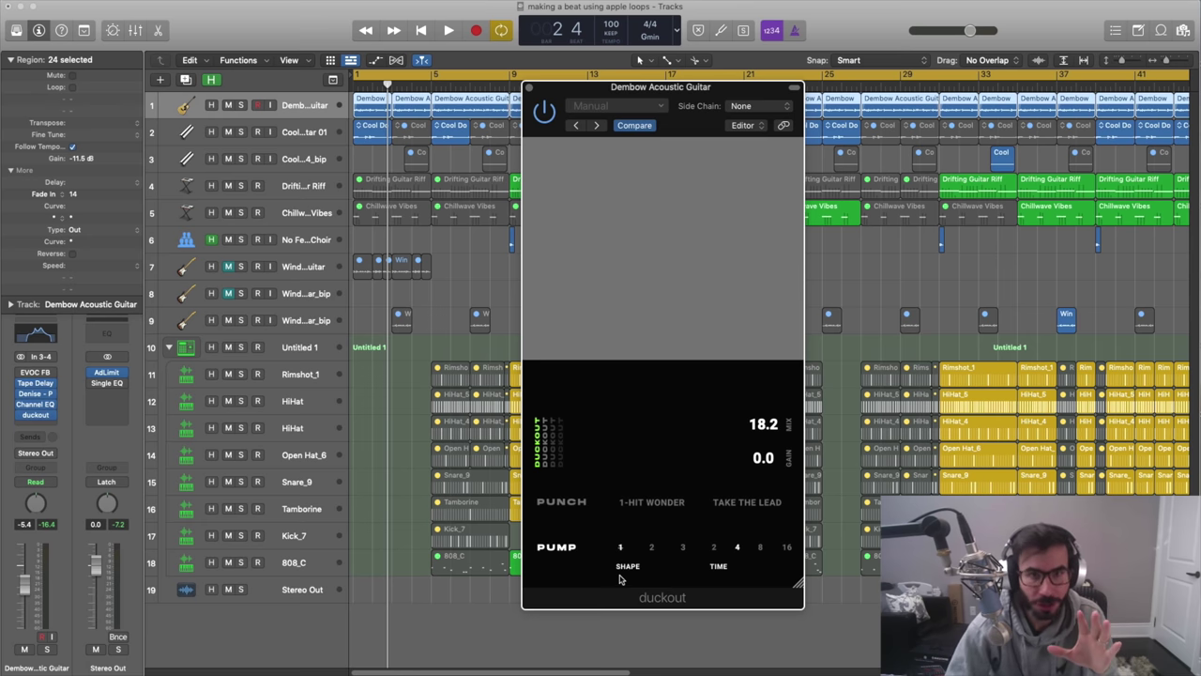
{"action": "left_click_drag", "start_coordinate": [629, 378], "coordinate": [630, 411]}
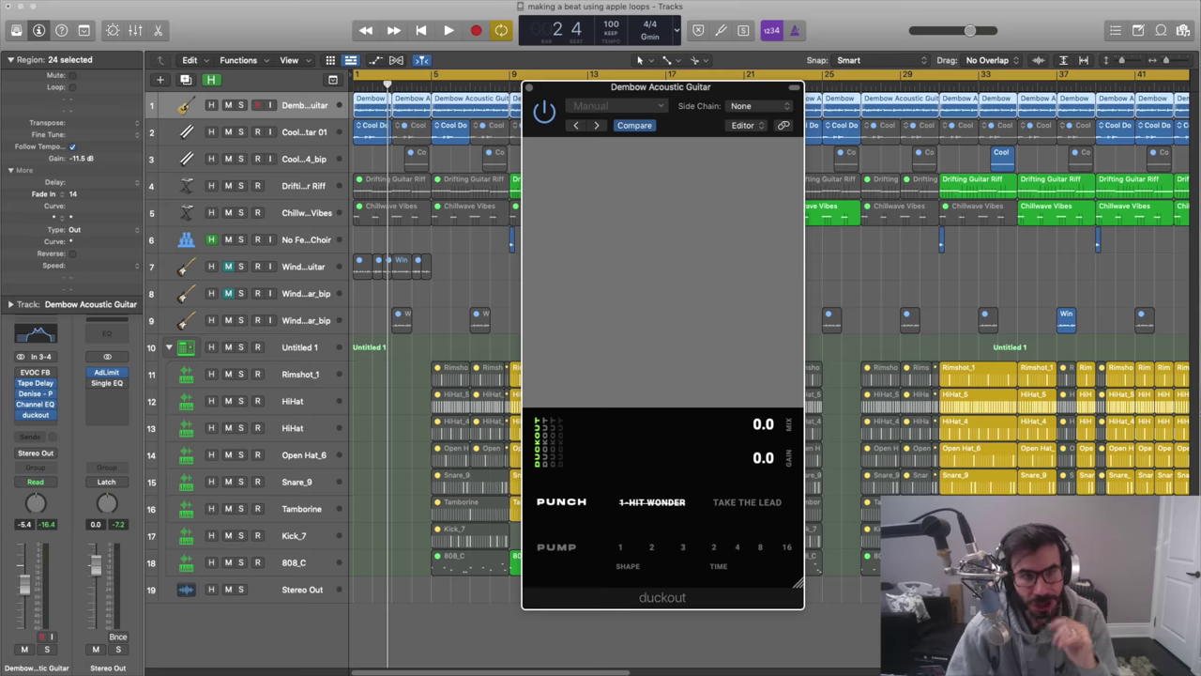
{"action": "left_click", "coordinate": [531, 88]}
- Set the cycle range to bars 9–13 over the Kick_7 region and solo the Kick_7 and 808_C tracks
{"action": "left_click_drag", "start_coordinate": [460, 535], "coordinate": [538, 541]}
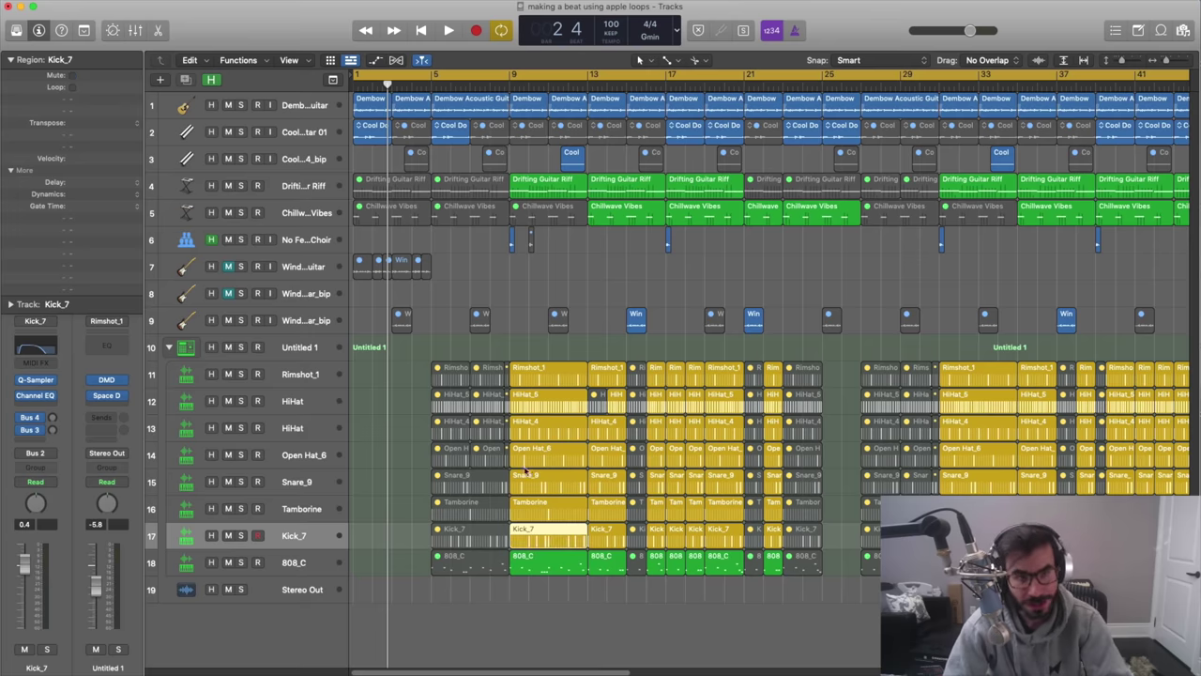
{"action": "left_click_drag", "start_coordinate": [514, 75], "coordinate": [577, 75]}
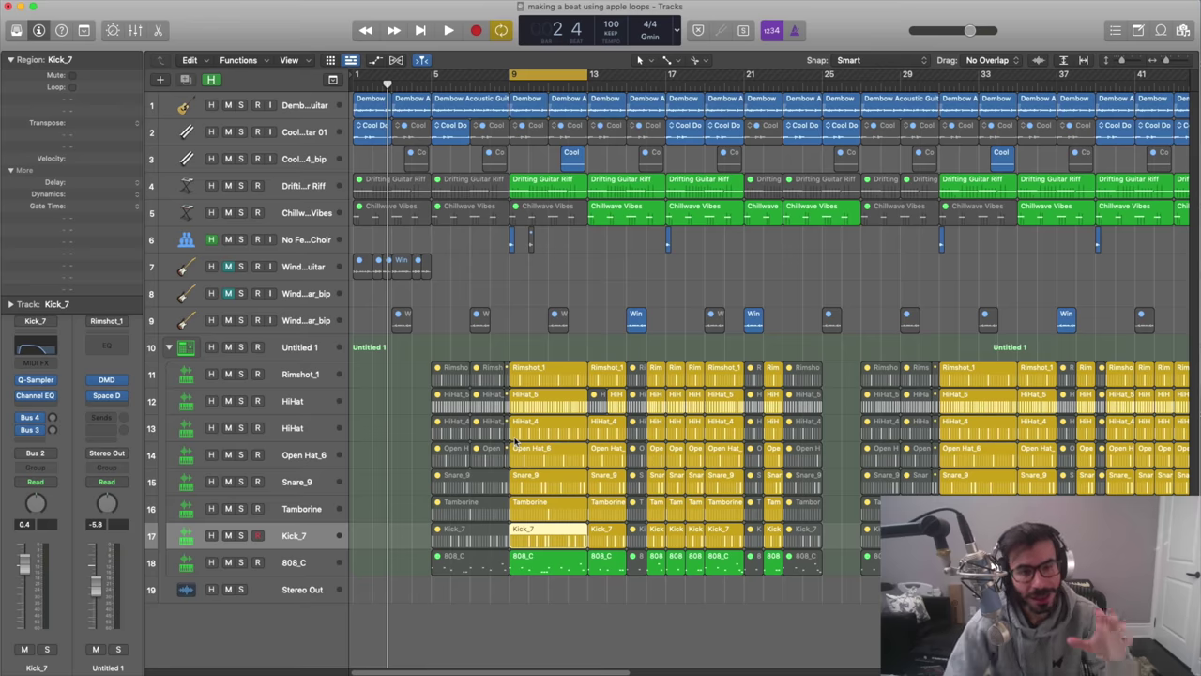
{"action": "left_click", "coordinate": [241, 536]}
{"action": "left_click", "coordinate": [240, 562]}
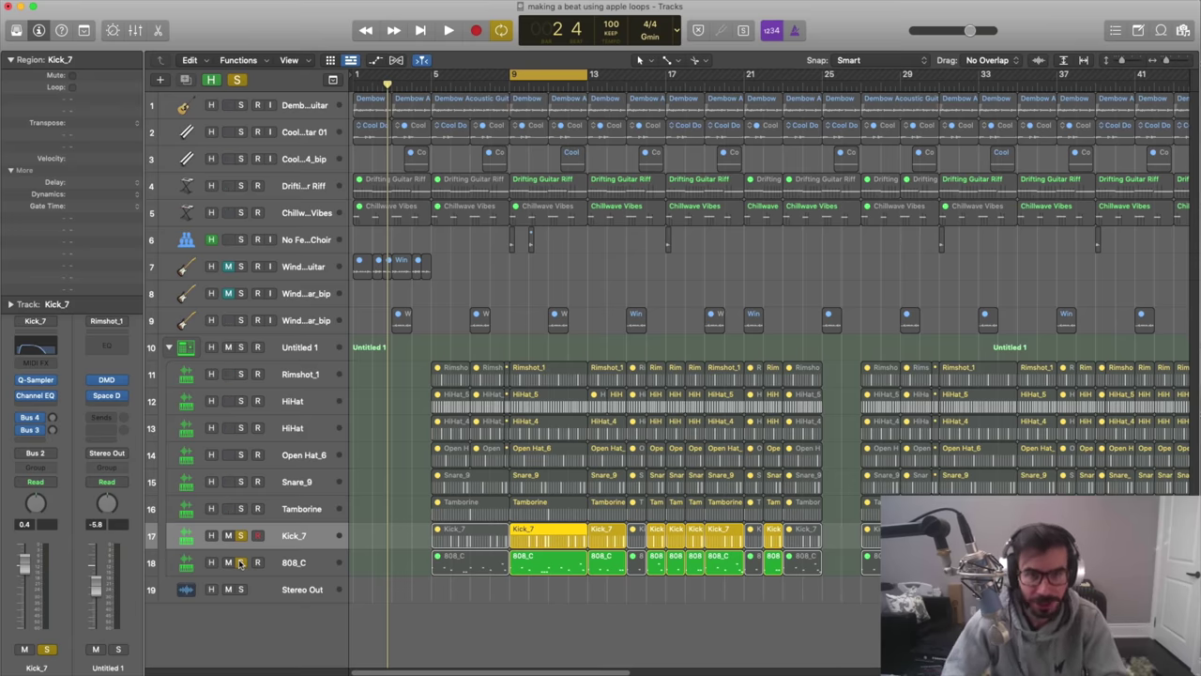
{"action": "left_click", "coordinate": [240, 562]}
- Play the start of bar 9 repeatedly to hear the soloed kick and 808 hitting together
{"action": "key", "text": "space"}
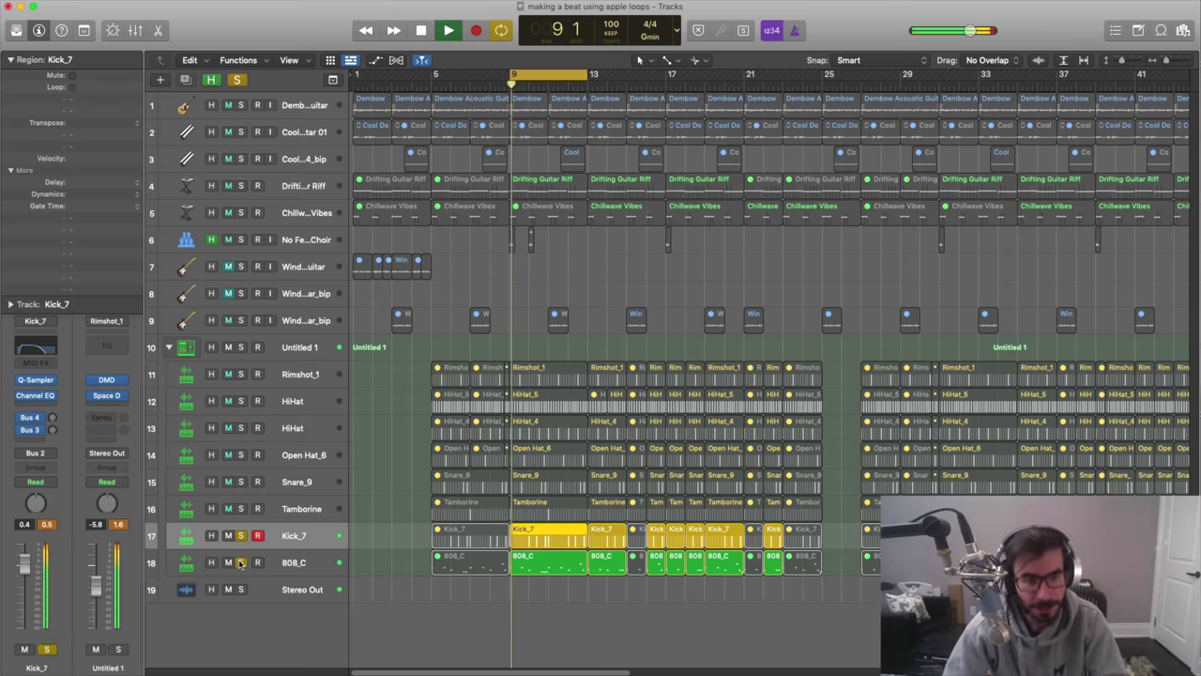
{"action": "key", "text": "super+Right"}
{"action": "key", "text": "super+Right"}
{"action": "key", "text": "super+Right"}
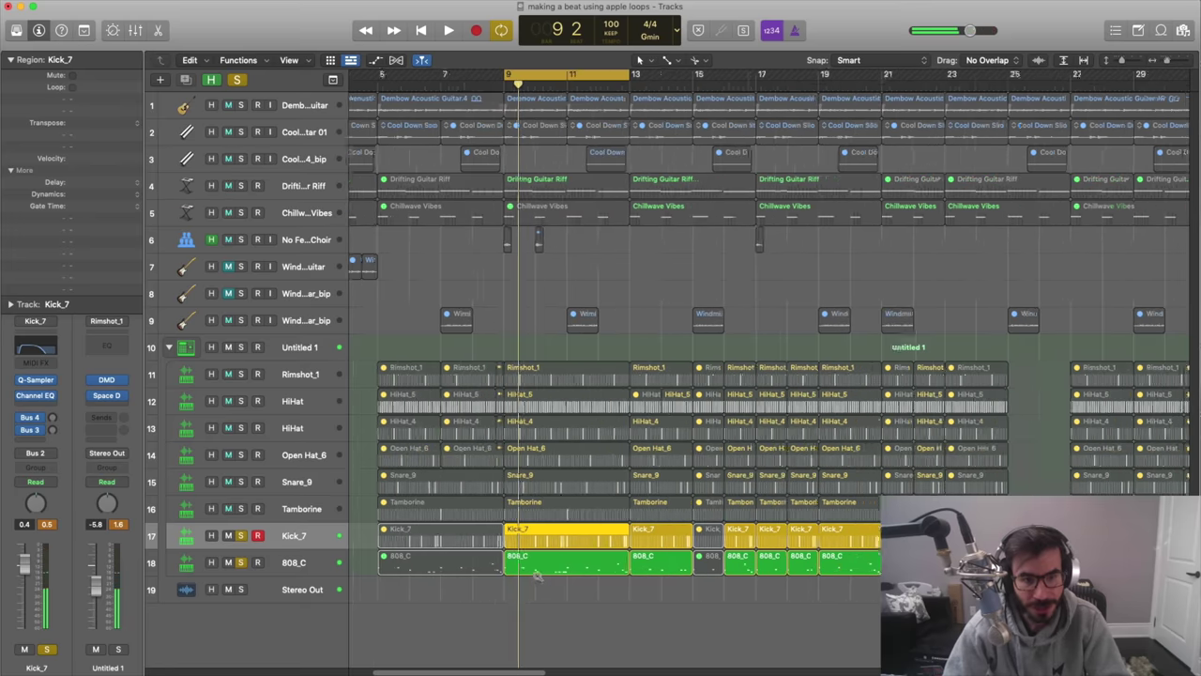
{"action": "key", "text": "space"}
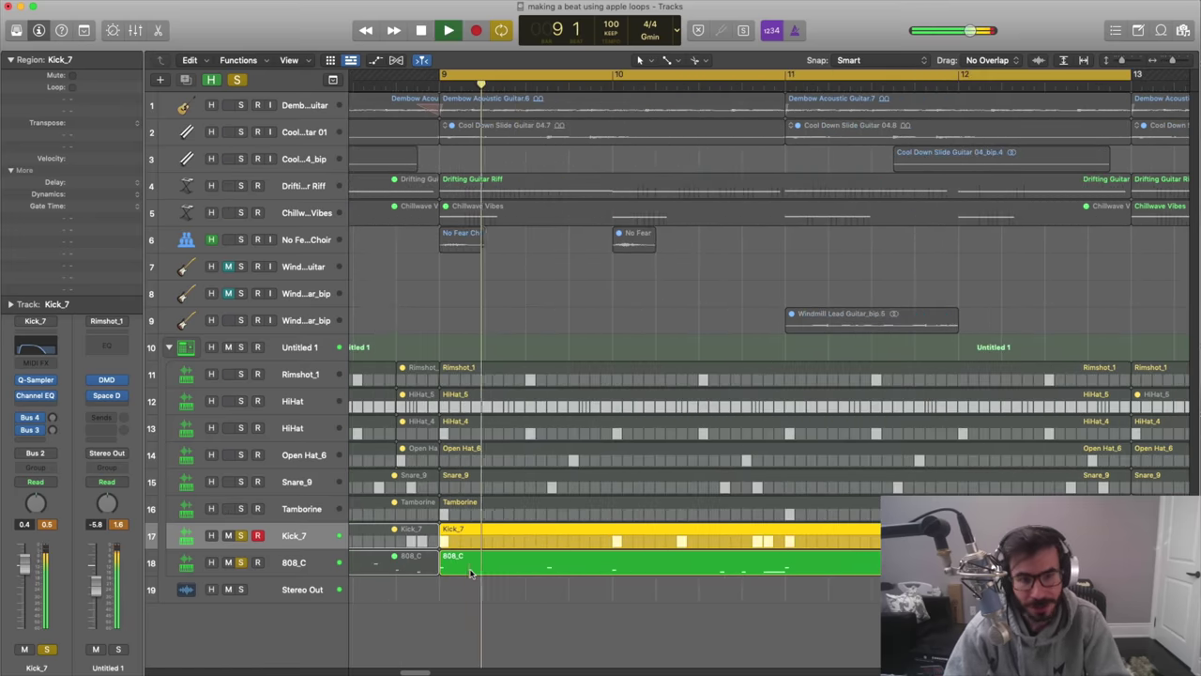
{"action": "key", "text": "space"}
{"action": "key", "text": "space"}
{"action": "key", "text": "space"}
{"action": "key", "text": "space"}
{"action": "key", "text": "space"}
- Audition Kick_7 and 808_C each soloed alone, and return to soloing both tracks
{"action": "left_click", "coordinate": [242, 536], "text": "alt"}
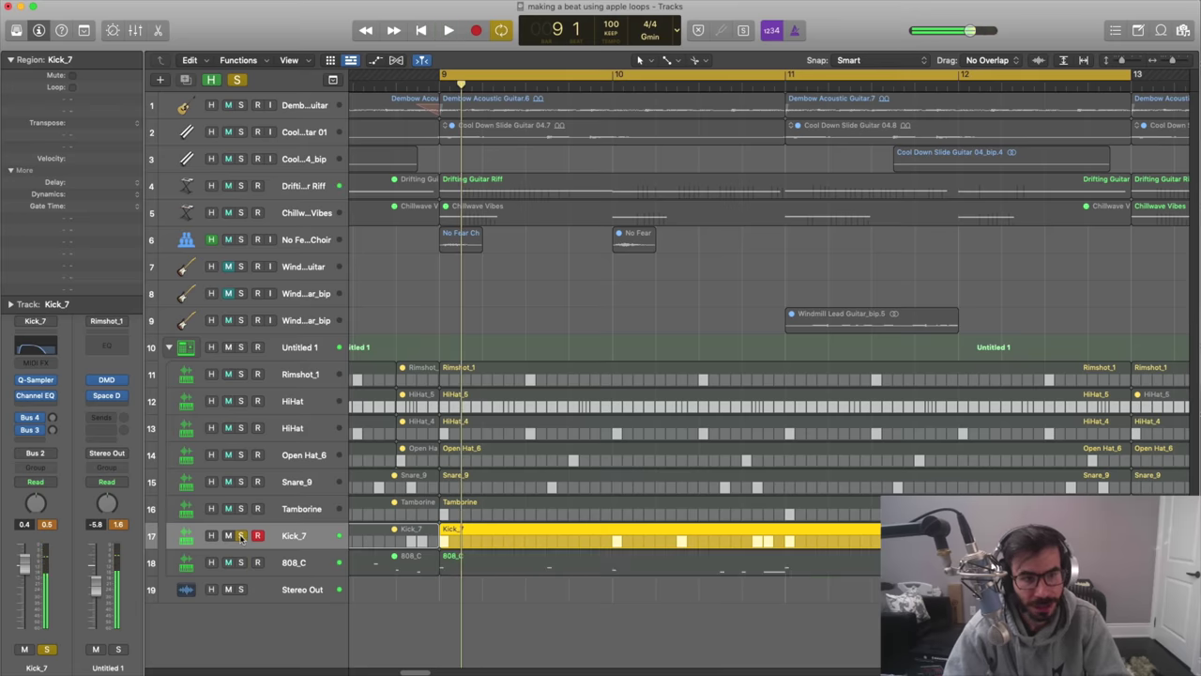
{"action": "key", "text": "space"}
{"action": "key", "text": "space"}
{"action": "left_click", "coordinate": [241, 562], "text": "alt"}
{"action": "key", "text": "space"}
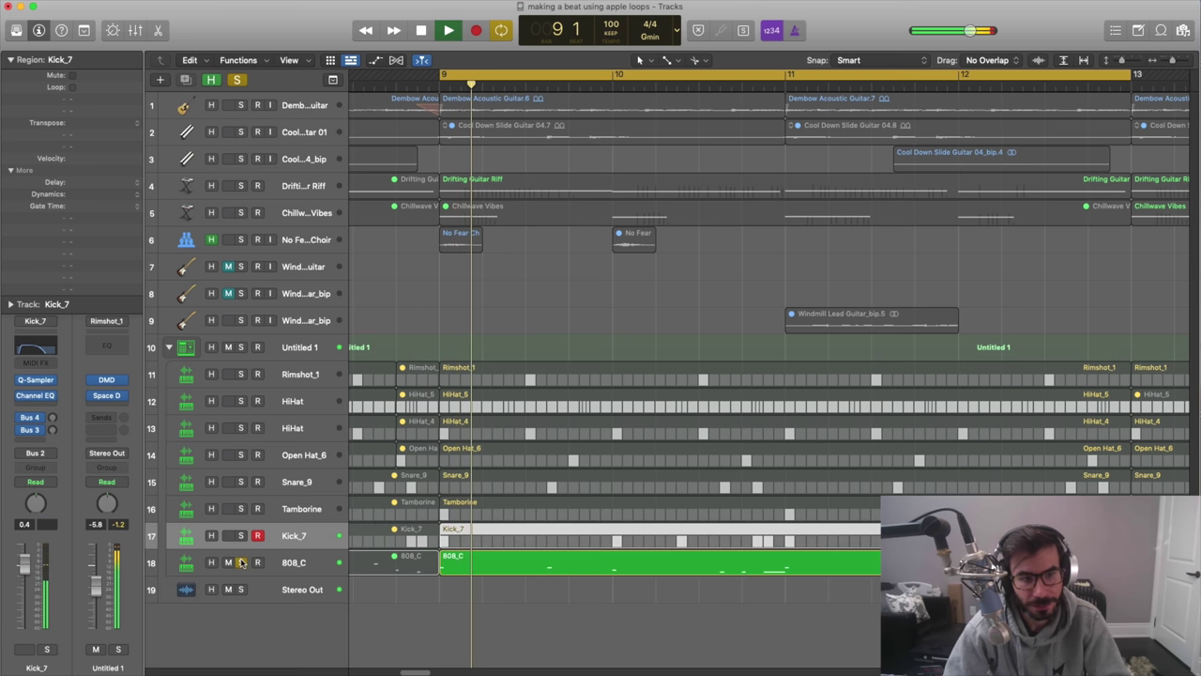
{"action": "key", "text": "space"}
{"action": "left_click", "coordinate": [242, 535]}
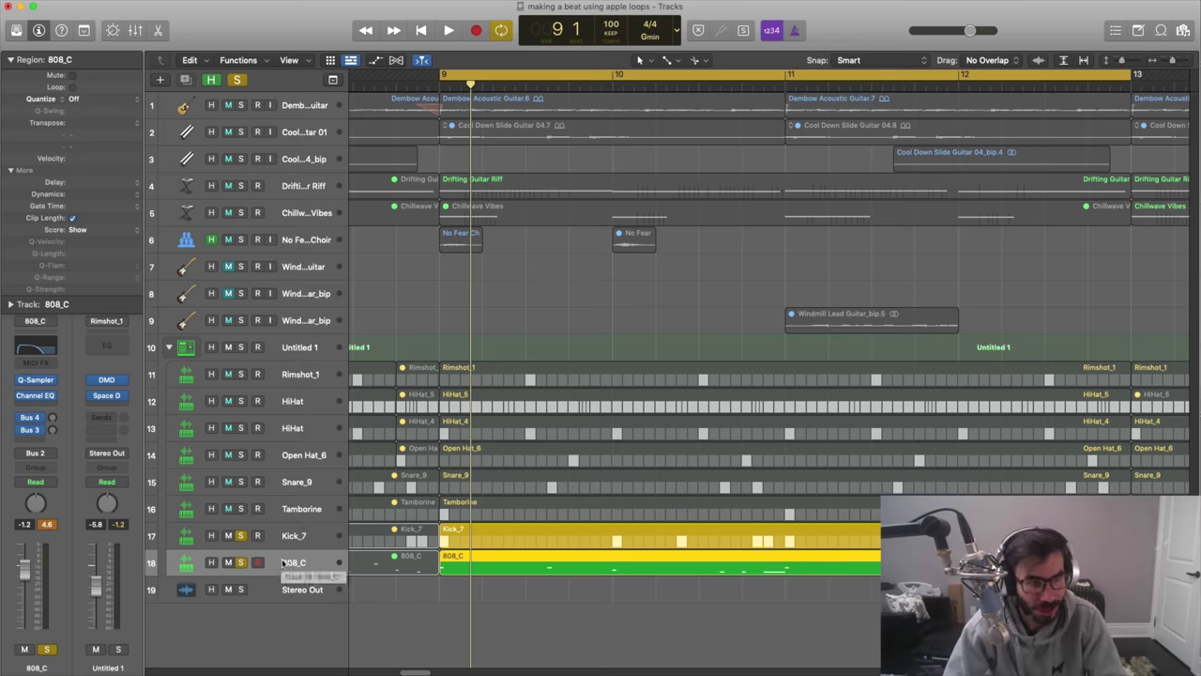
- Insert the duckout plug-in on the 808_C track after the Channel EQ
{"action": "left_click", "coordinate": [38, 405]}
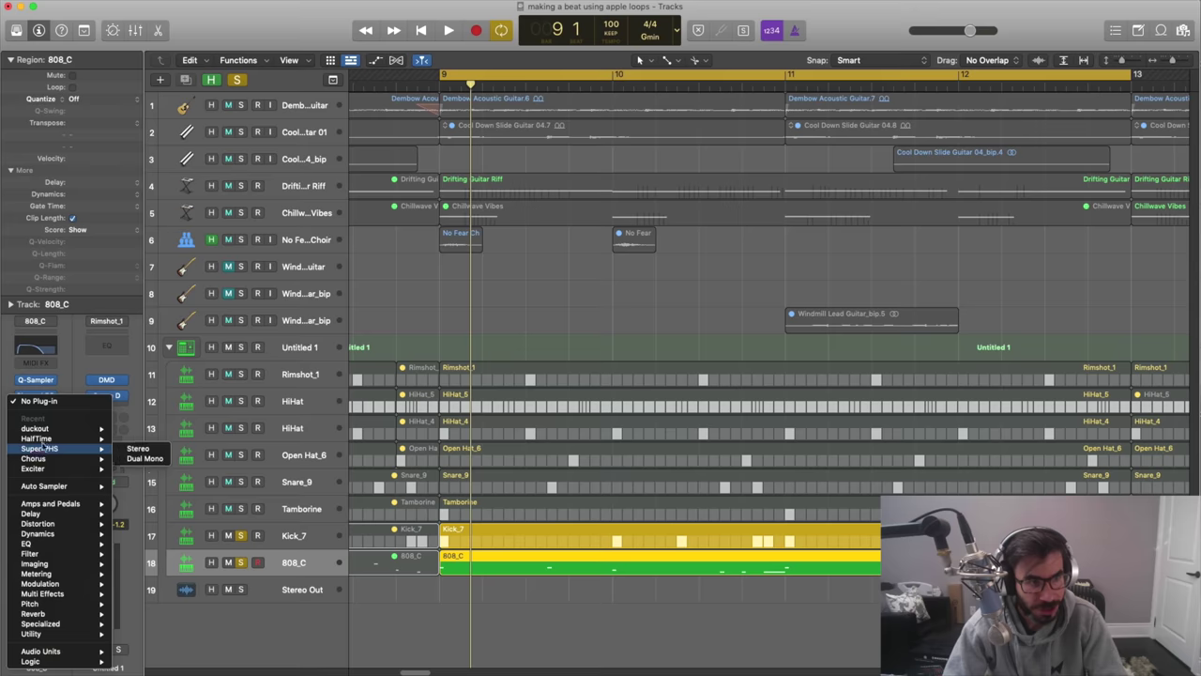
{"action": "mouse_move", "coordinate": [61, 429]}
{"action": "left_click", "coordinate": [132, 429]}
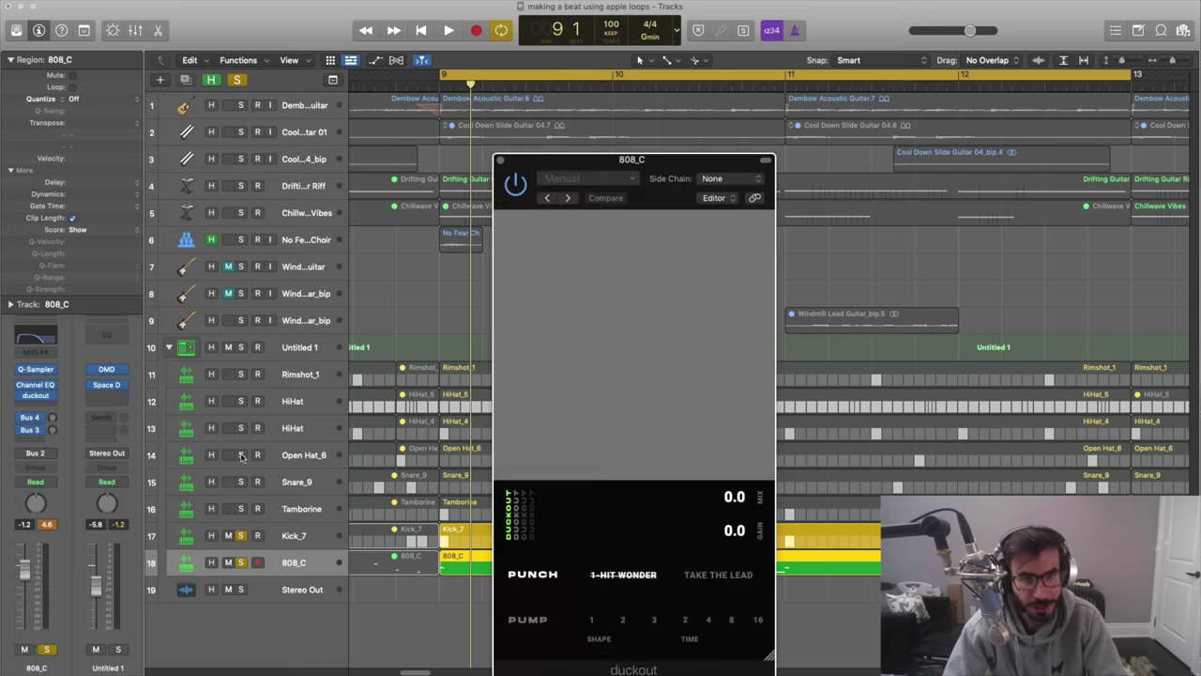
{"action": "left_click_drag", "start_coordinate": [668, 169], "coordinate": [725, 175]}
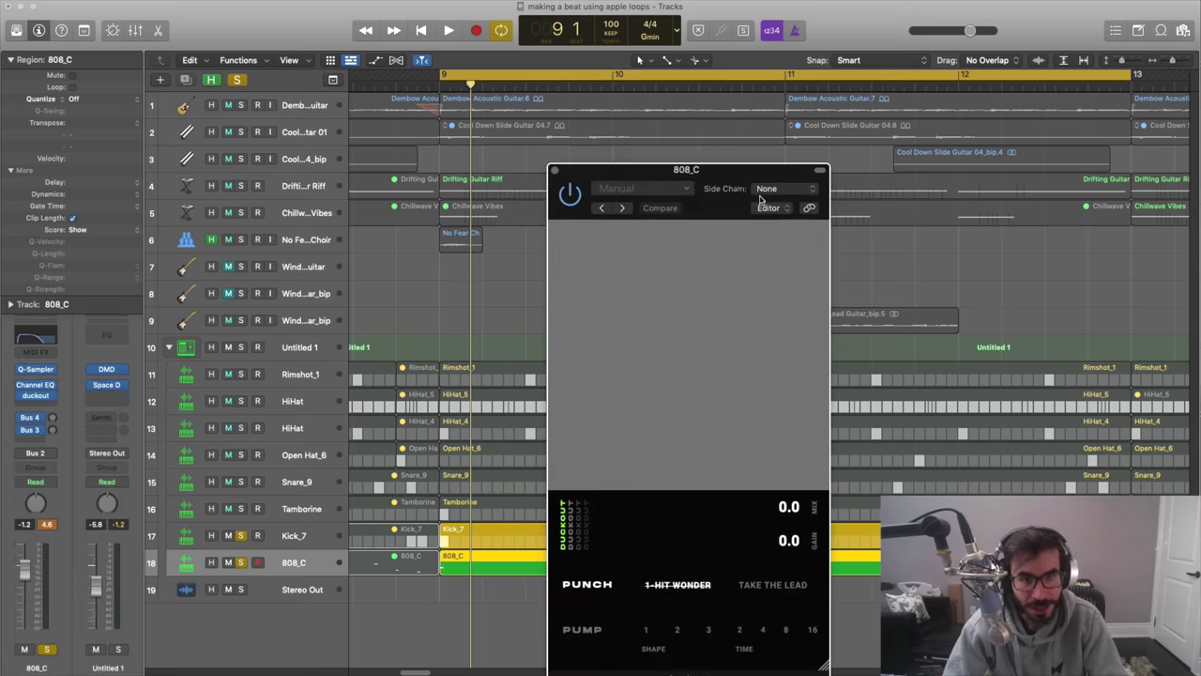
- Set duckout's side-chain source on the 808_C track to the Kick_7 instrument (Inst 7)
{"action": "left_click", "coordinate": [767, 189]}
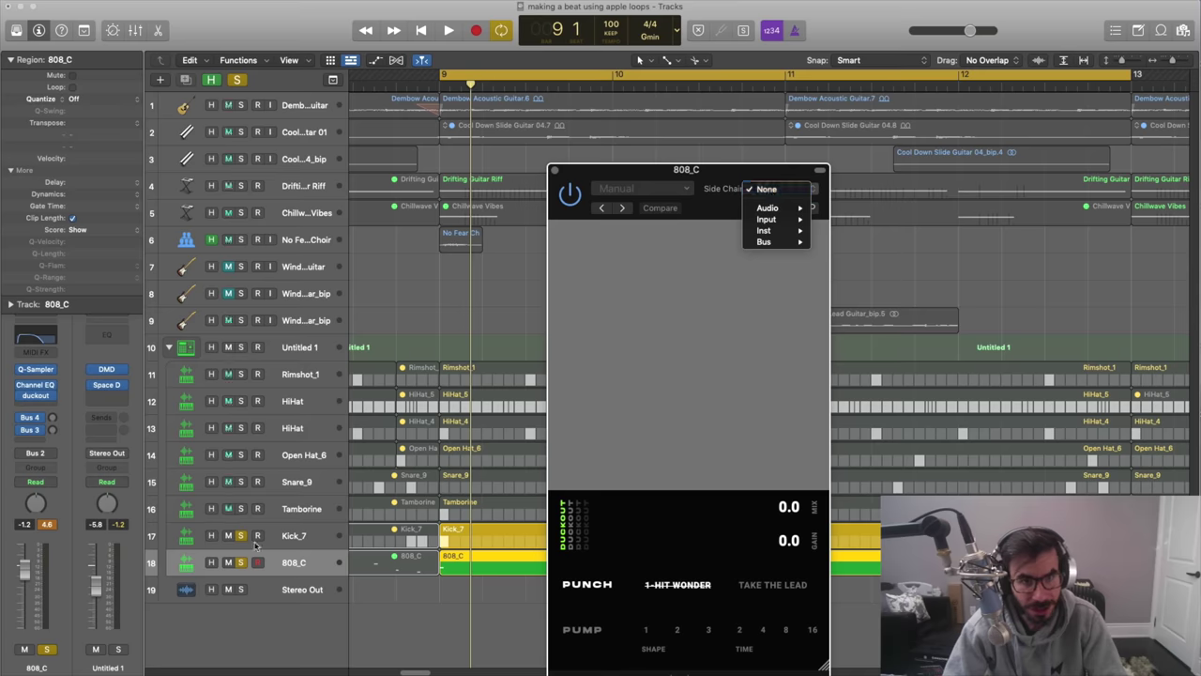
{"action": "mouse_move", "coordinate": [770, 230]}
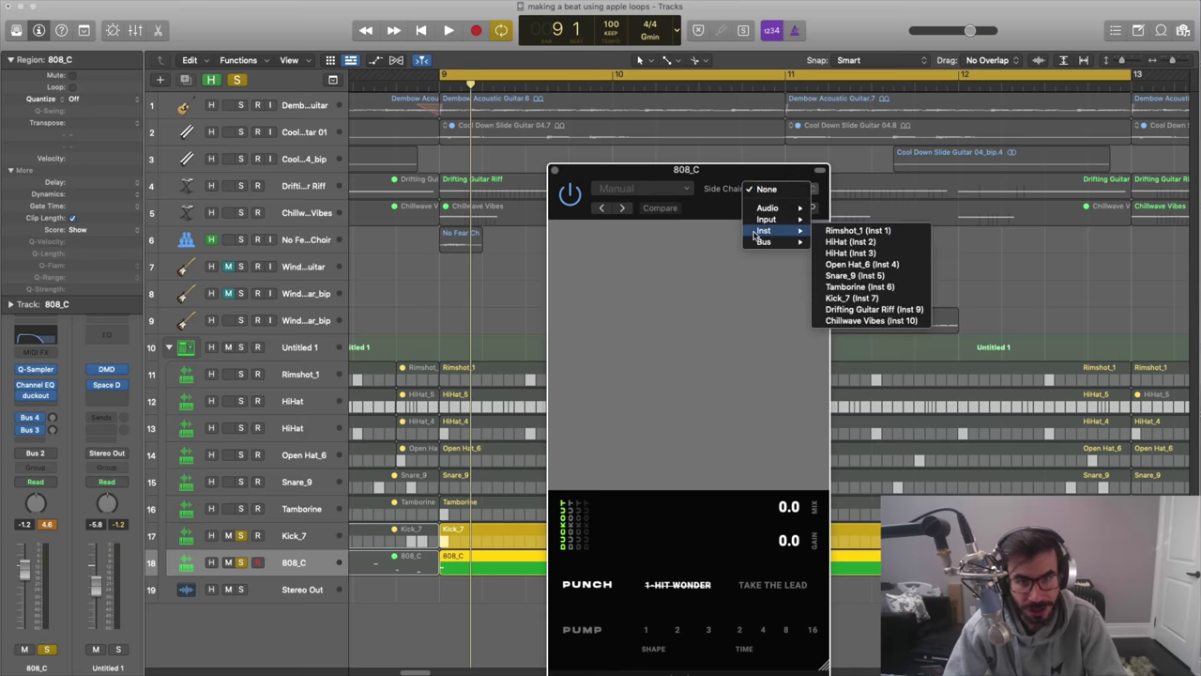
{"action": "left_click", "coordinate": [843, 299]}
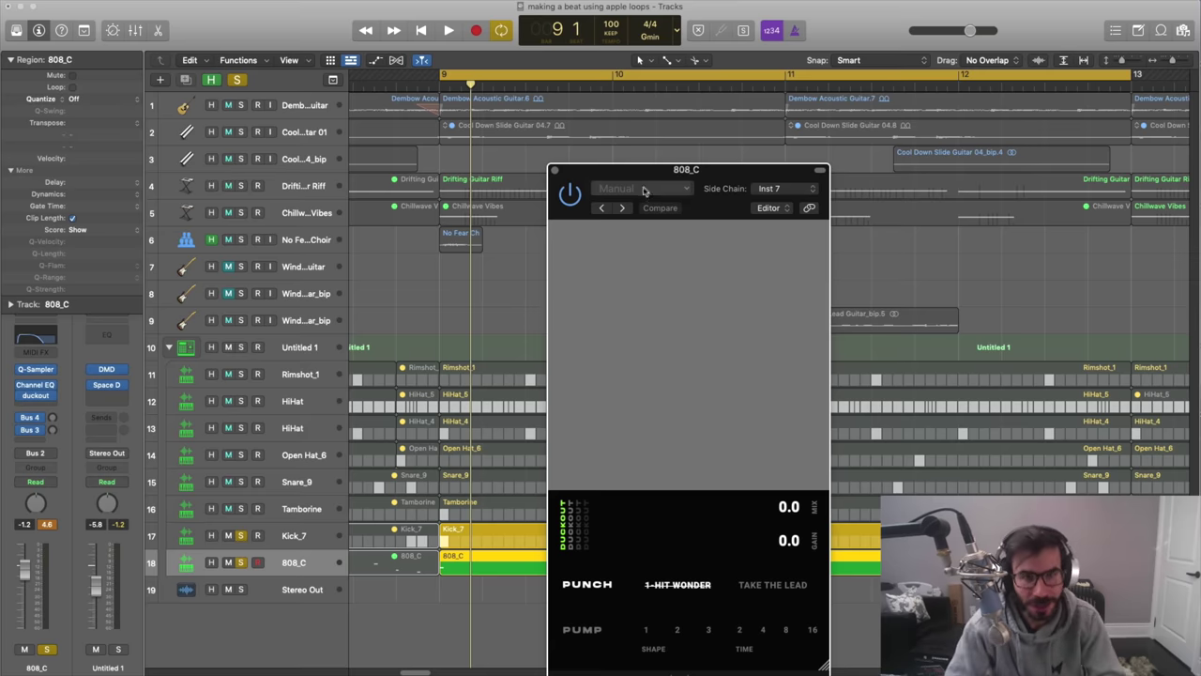
{"action": "left_click_drag", "start_coordinate": [712, 175], "coordinate": [702, 116]}
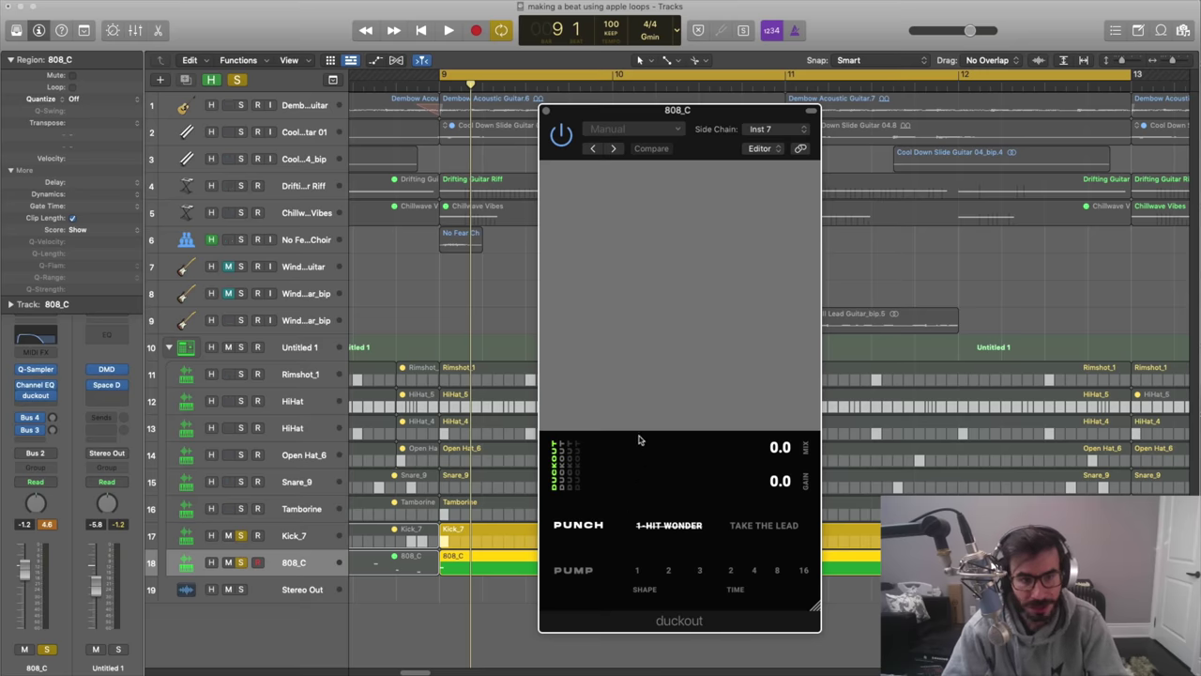
- Set the 808_C duckout mix to 100.0 and play the kick and 808 to hear full ducking
{"action": "left_click_drag", "start_coordinate": [639, 439], "coordinate": [644, 295]}
{"action": "key", "text": "space"}
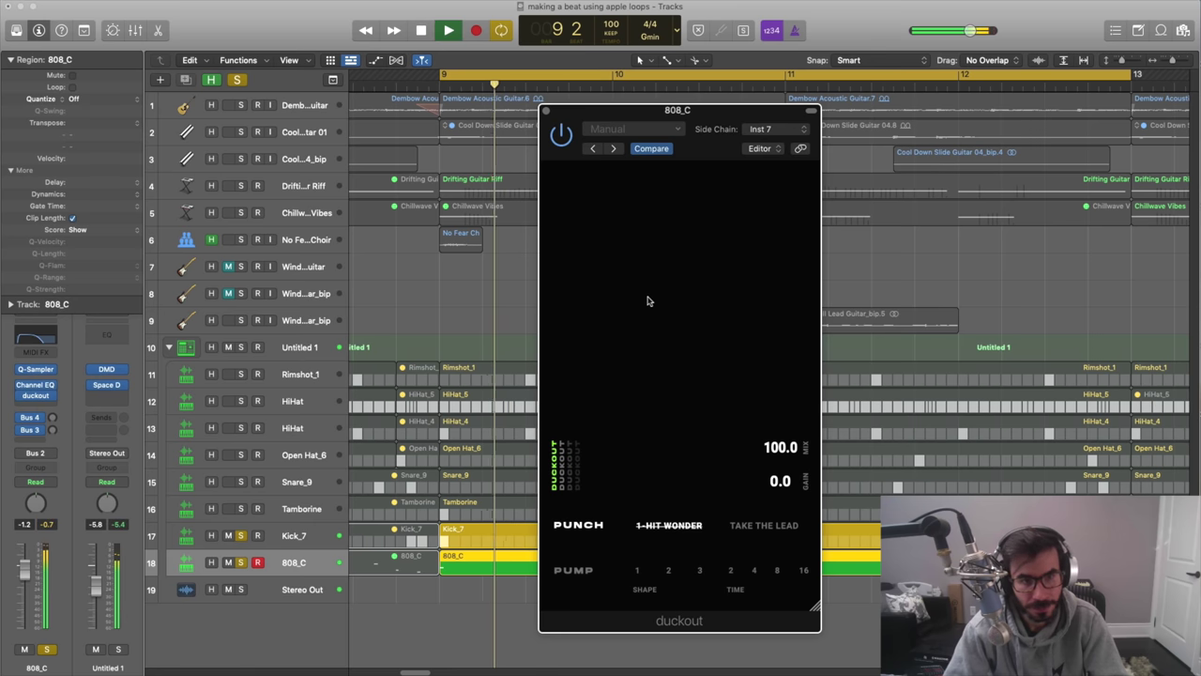
{"action": "key", "text": "space"}
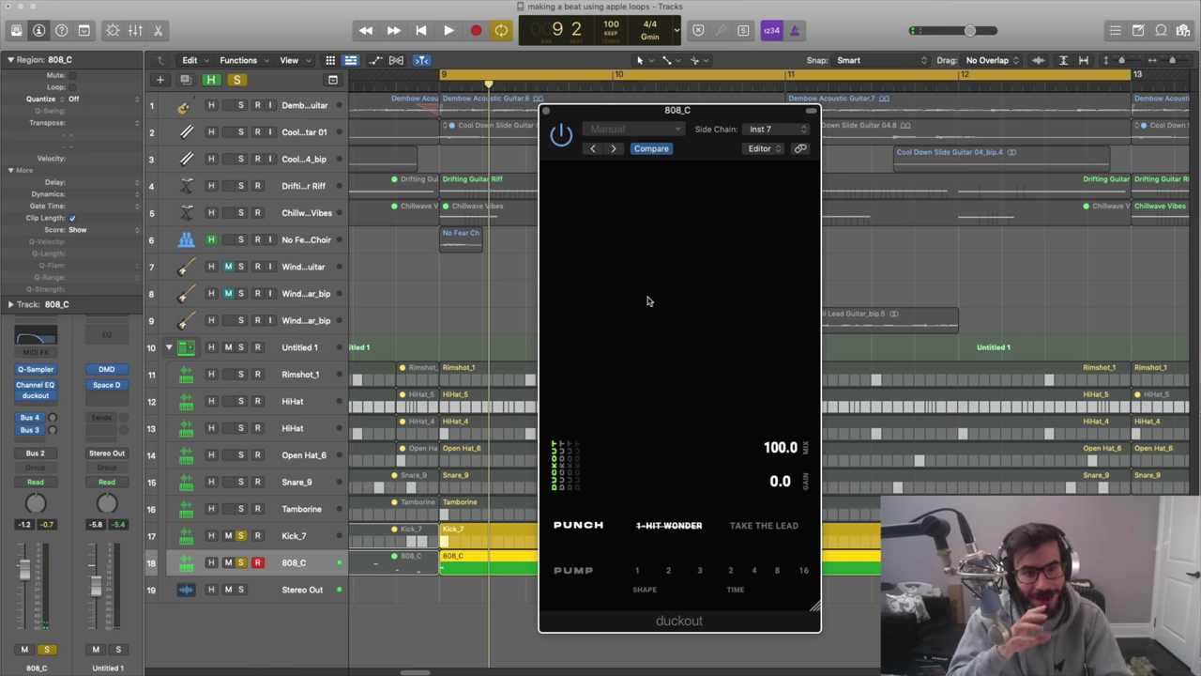
{"action": "key", "text": "space"}
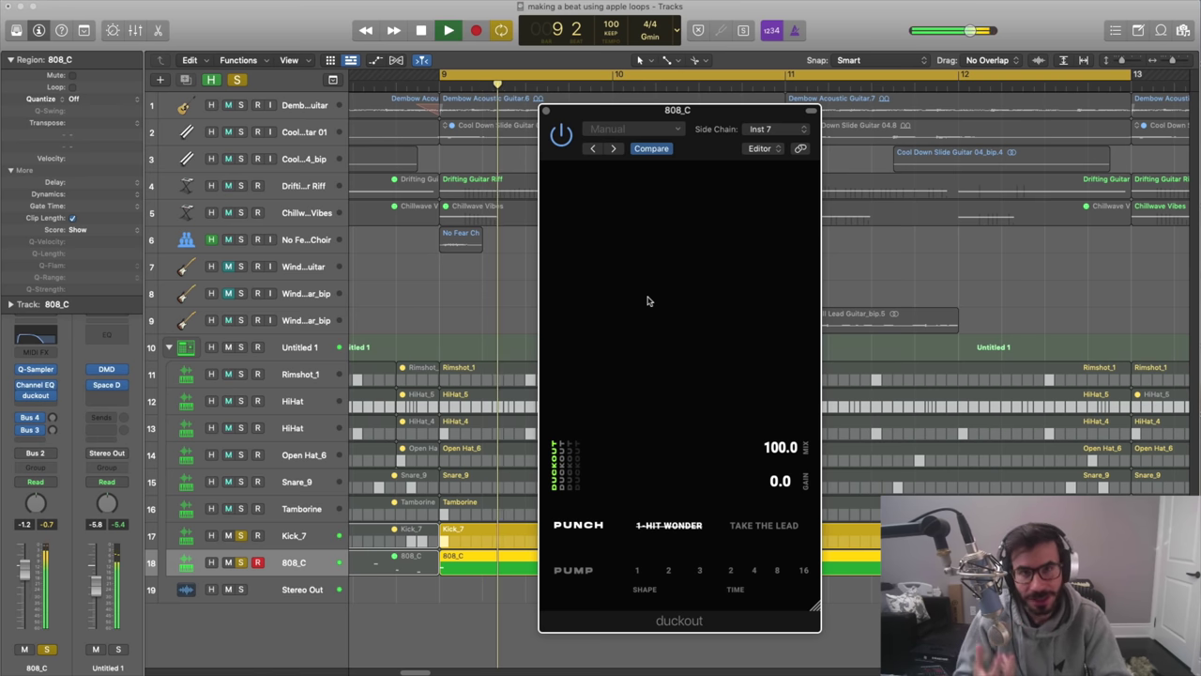
{"action": "key", "text": "space"}
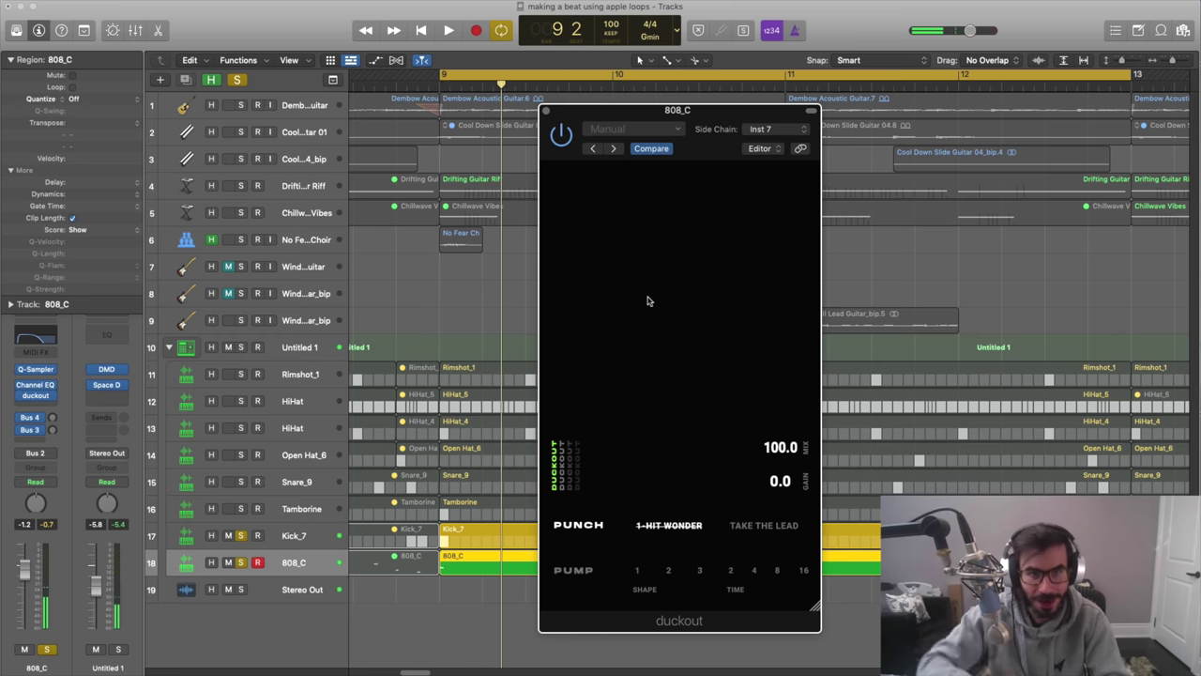
- Reduce the 808_C duckout mix to 31.4 and play the kick and 808 together
{"action": "left_click_drag", "start_coordinate": [661, 228], "coordinate": [657, 349]}
{"action": "key", "text": "space"}
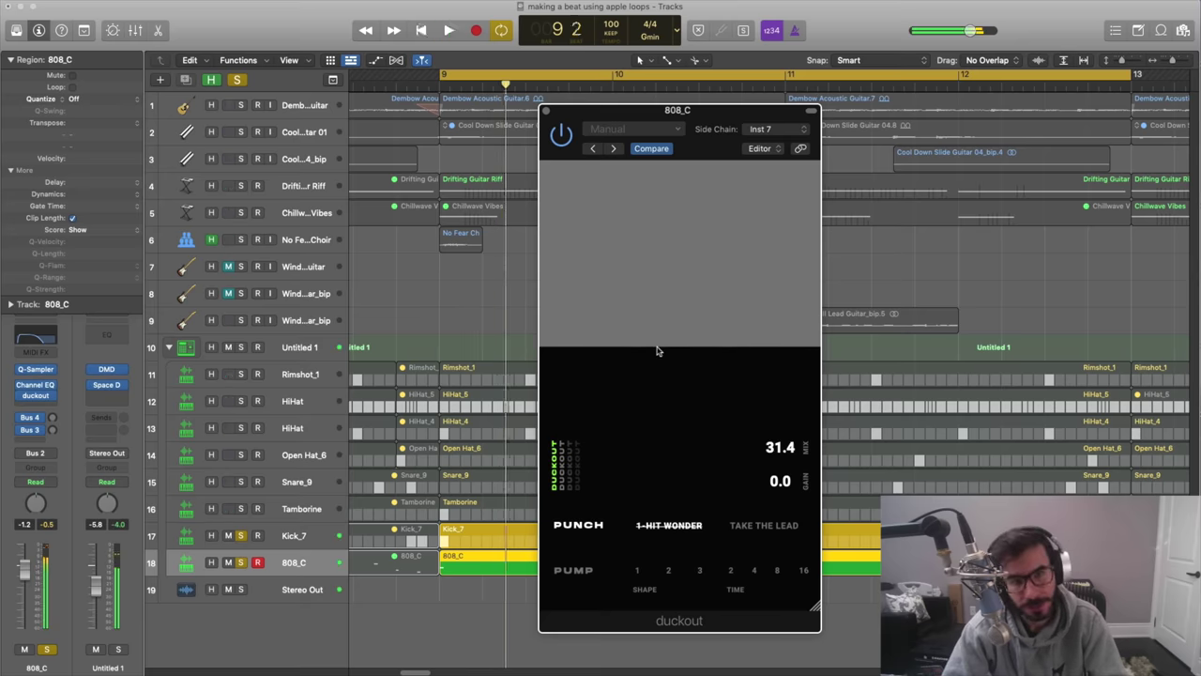
{"action": "key", "text": "space"}
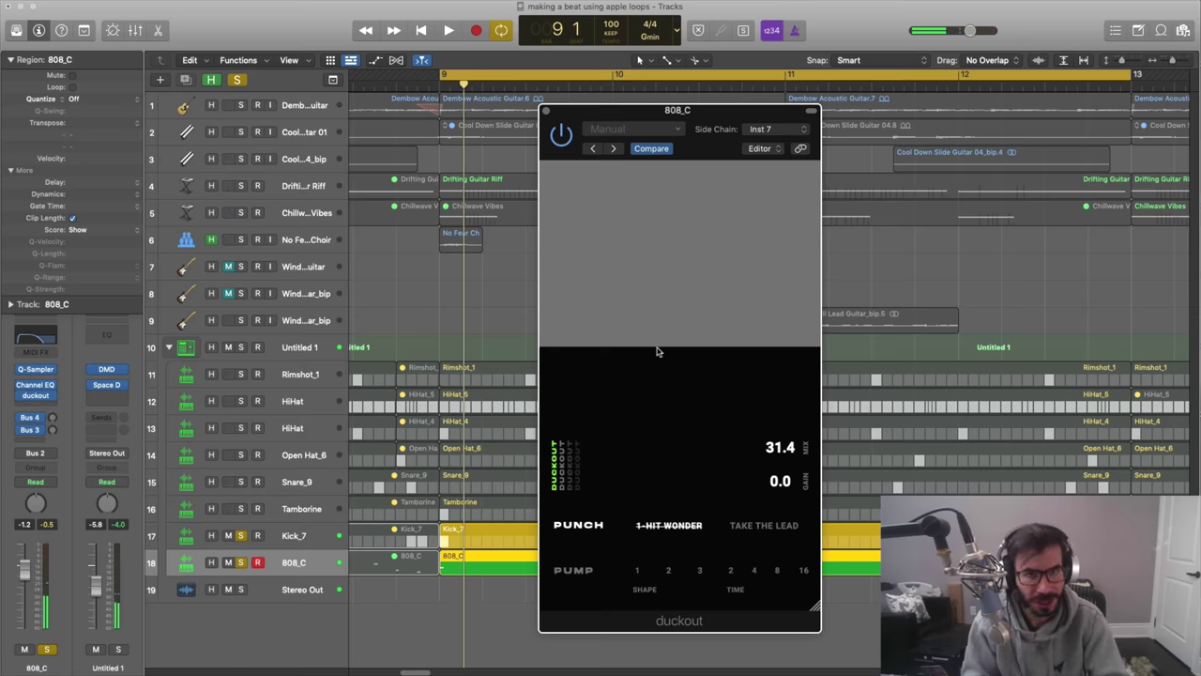
- Compare playback of the kick and 808 with duckout bypassed and re-enabled
{"action": "left_click", "coordinate": [561, 136]}
{"action": "key", "text": "space"}
{"action": "key", "text": "space"}
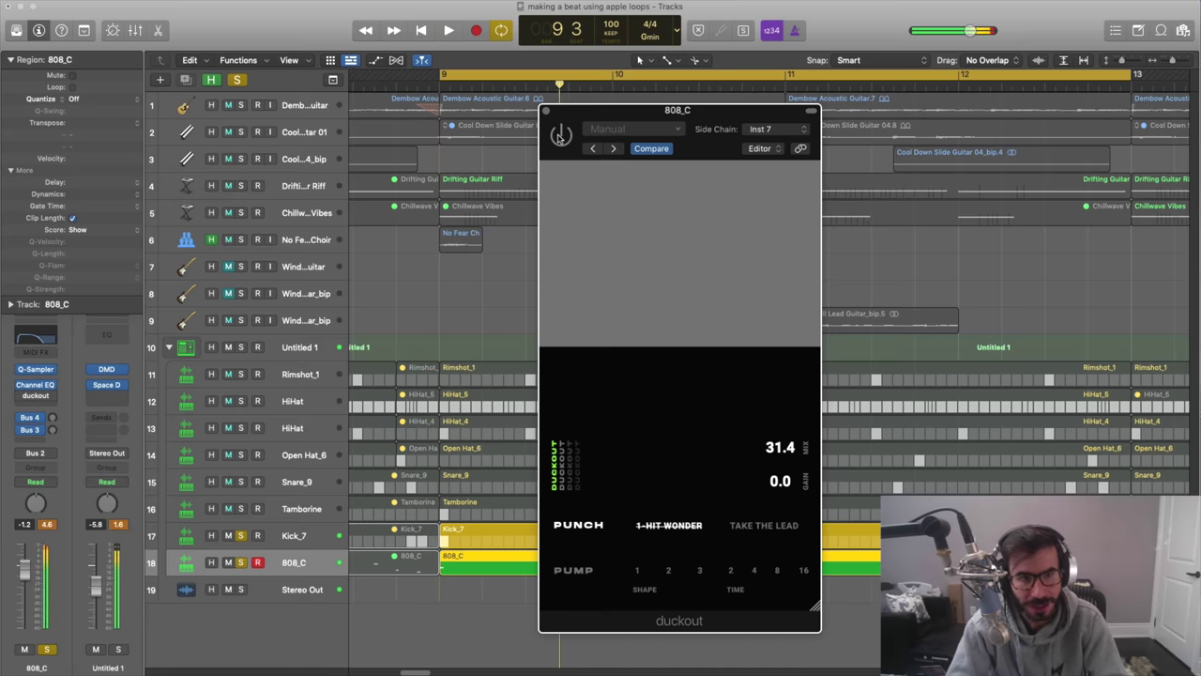
{"action": "left_click", "coordinate": [561, 136]}
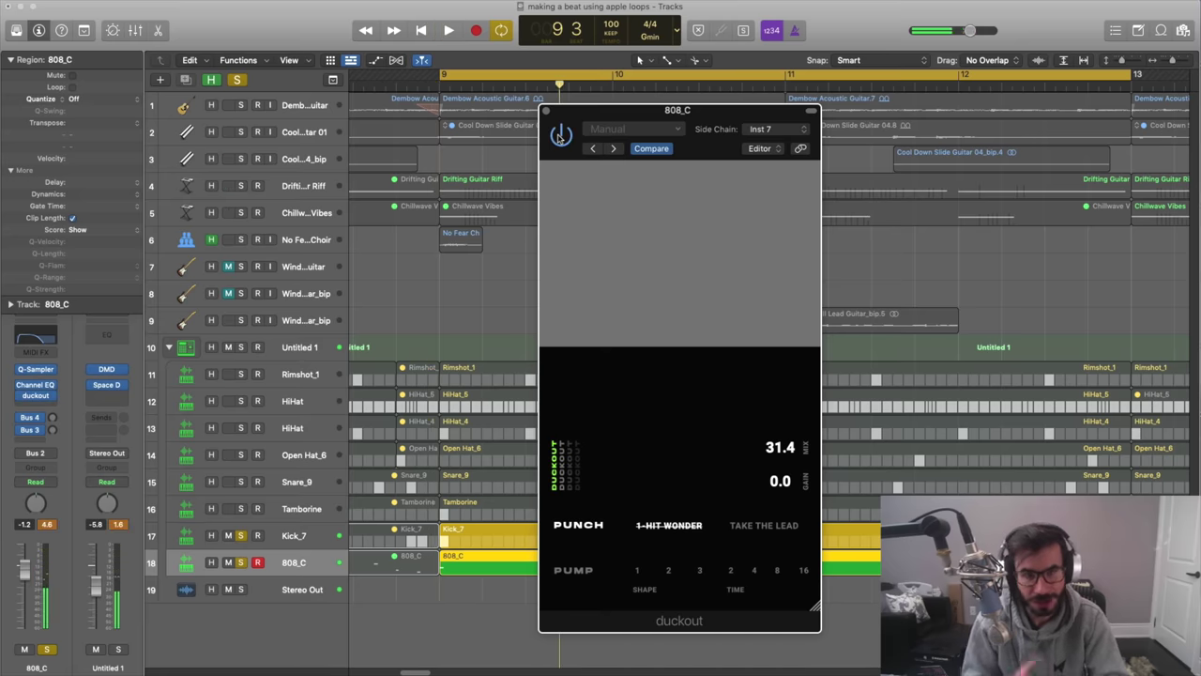
{"action": "key", "text": "space"}
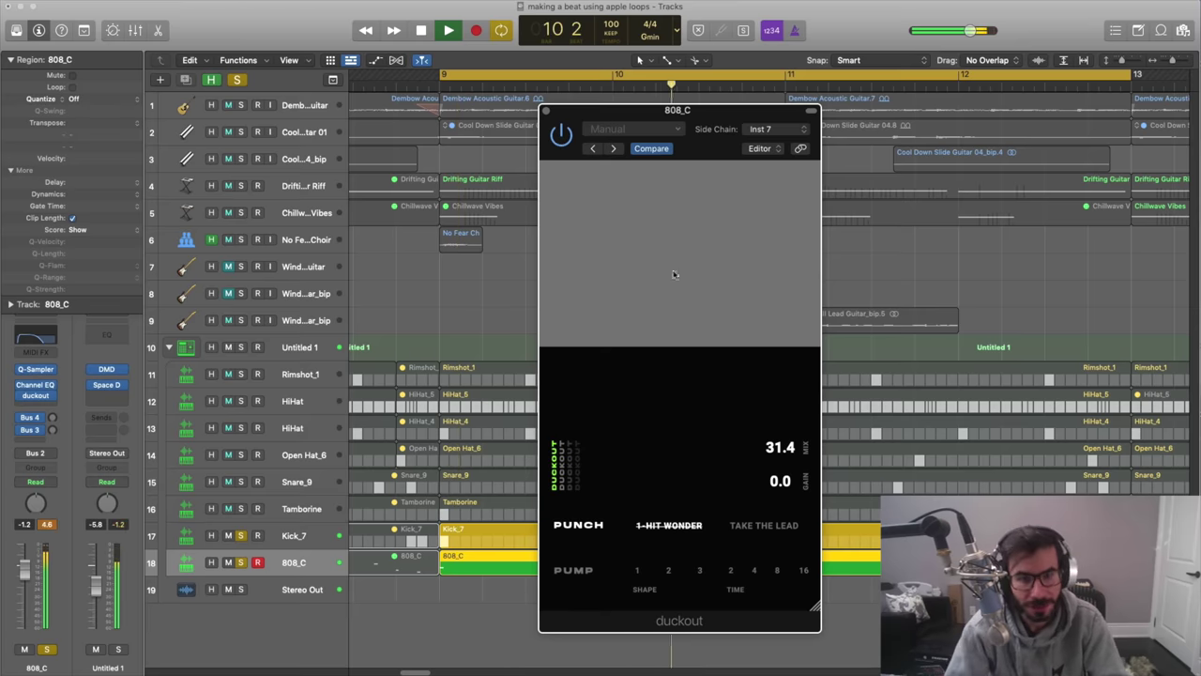
{"action": "key", "text": "space"}
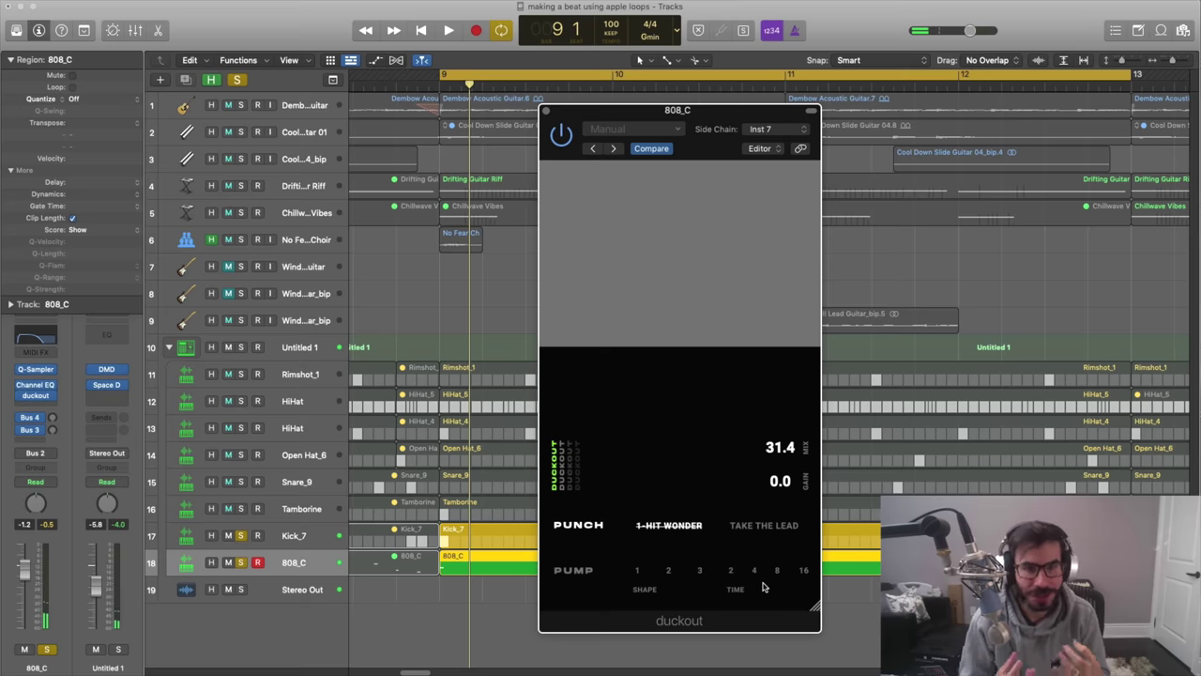
- Set the 808_C duckout mix to 32.4, keeping the gain at 0.0
{"action": "left_click_drag", "start_coordinate": [782, 481], "coordinate": [784, 521]}
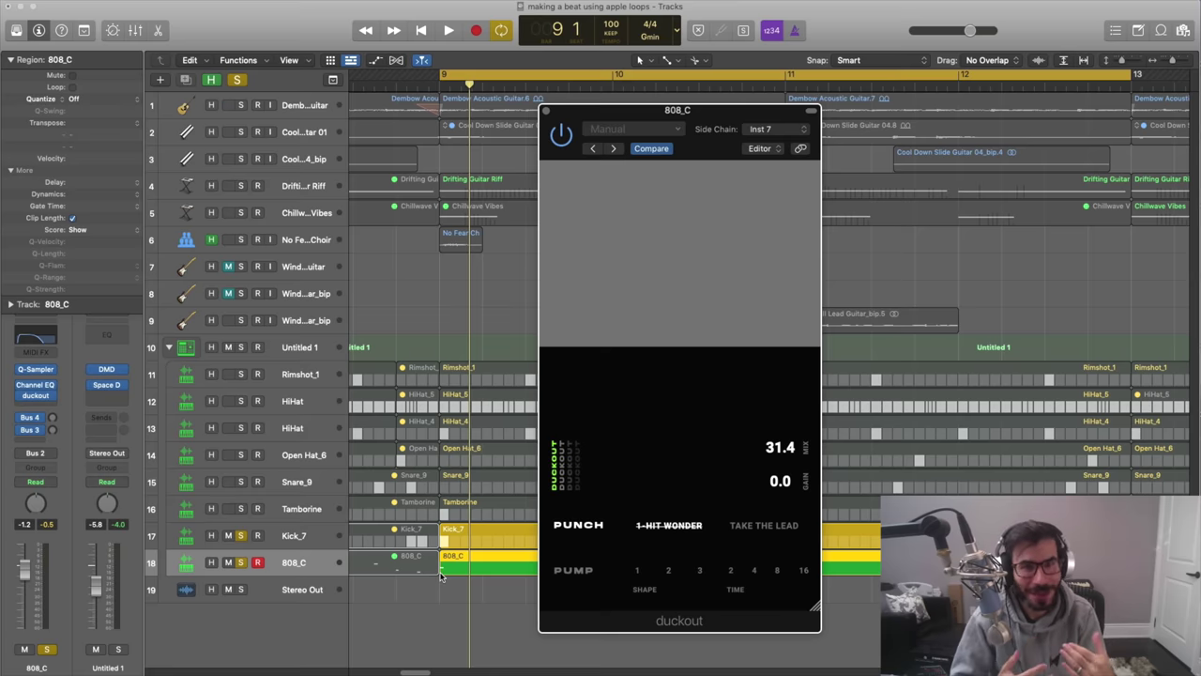
{"action": "left_click_drag", "start_coordinate": [609, 351], "coordinate": [652, 344]}
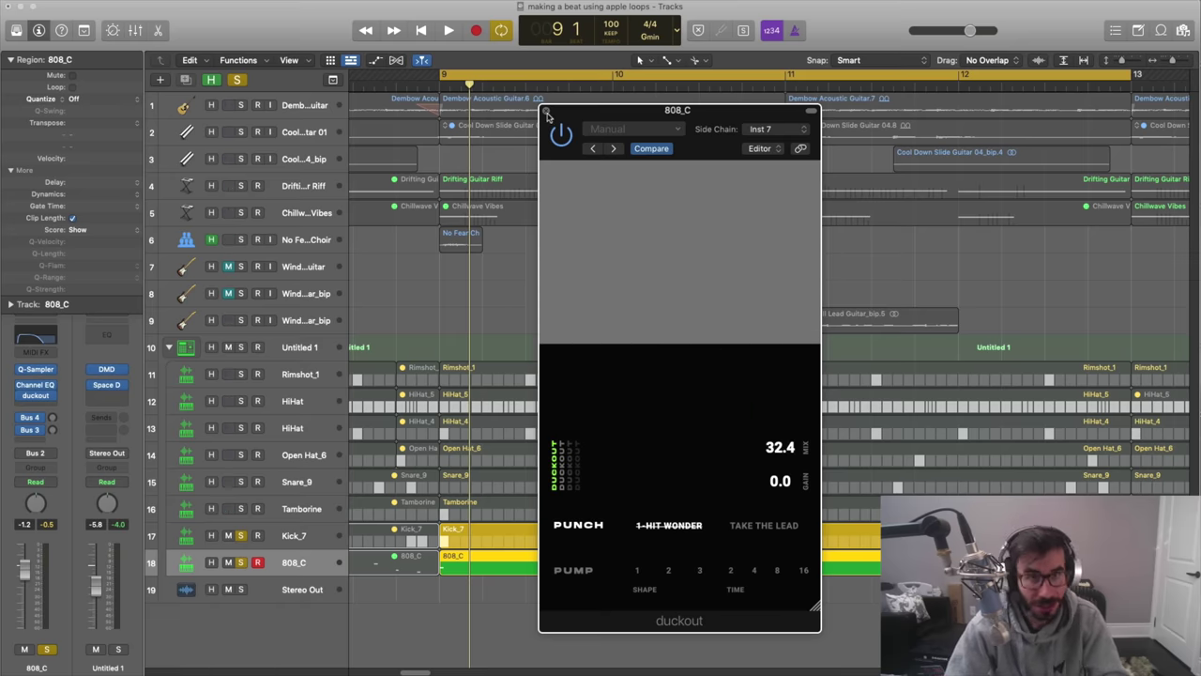
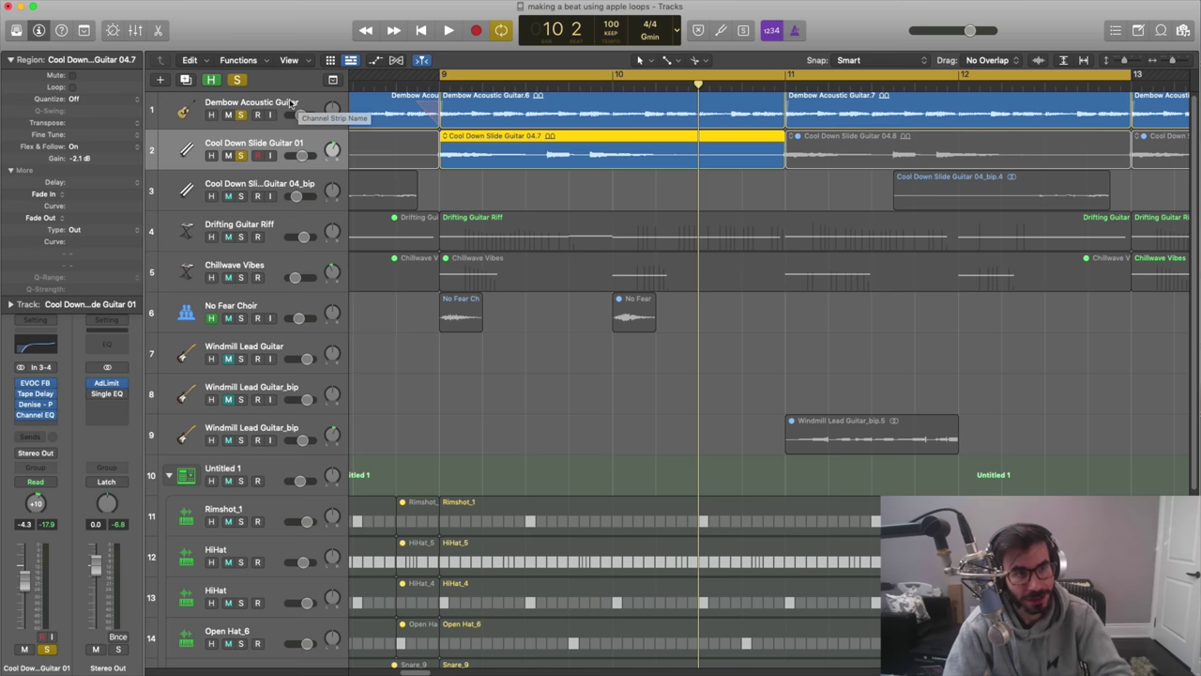
- Open duckout on the Dembow Acoustic Guitar track, side-chain it to Cool Down Slide Guitar 01 (Audio 2), and choose Take the Lead
{"action": "left_click", "coordinate": [293, 104]}
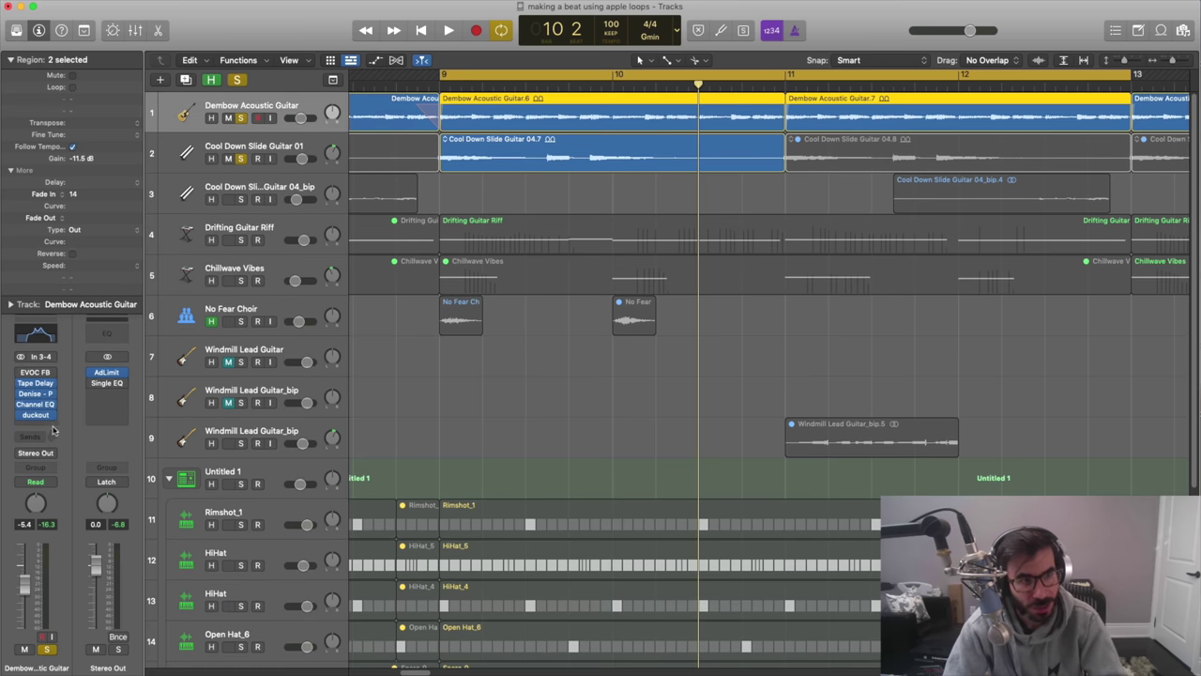
{"action": "left_click", "coordinate": [37, 419]}
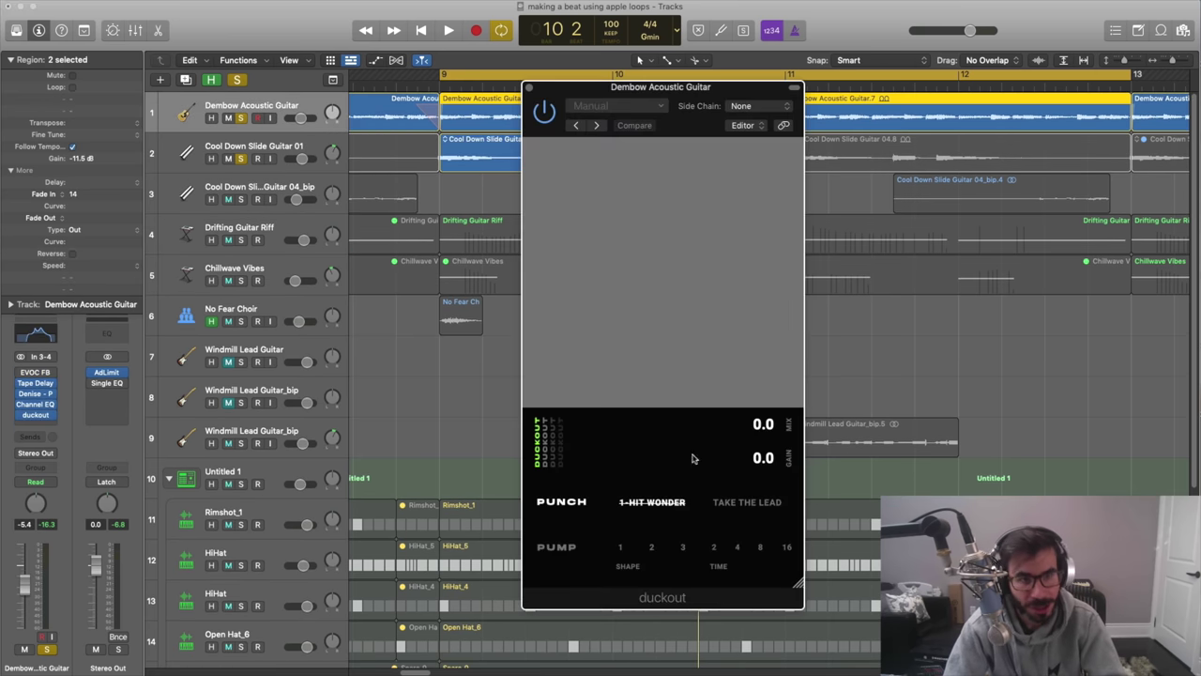
{"action": "left_click", "coordinate": [741, 106]}
{"action": "mouse_move", "coordinate": [748, 128]}
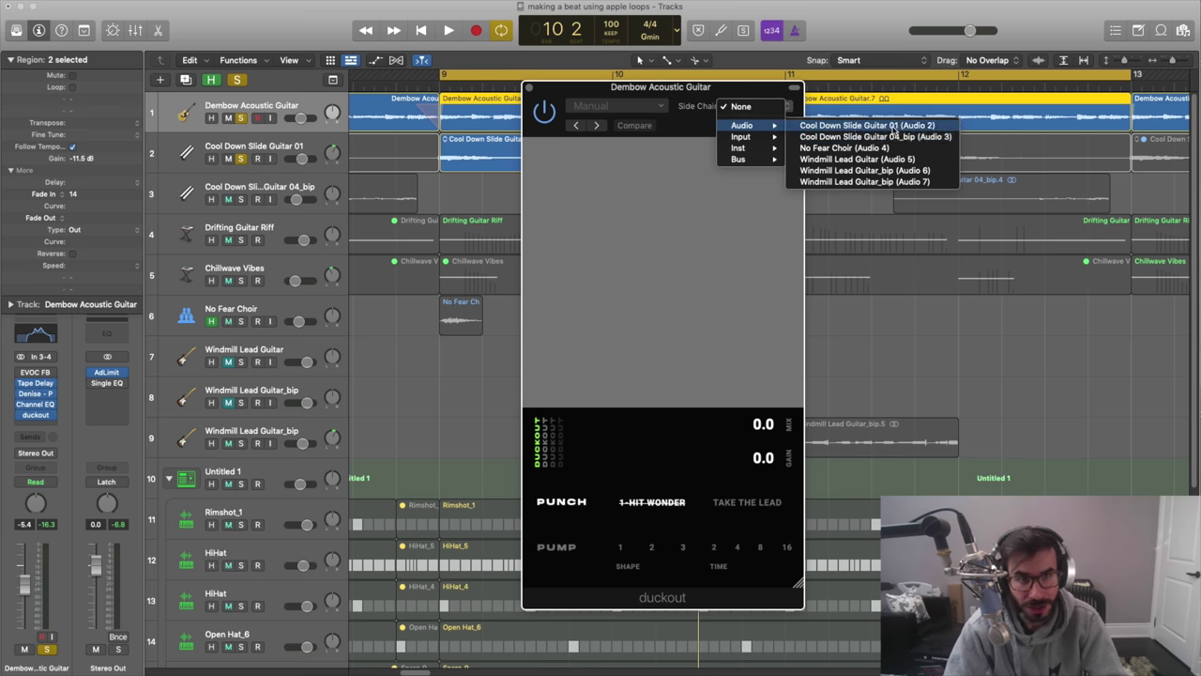
{"action": "left_click", "coordinate": [892, 128]}
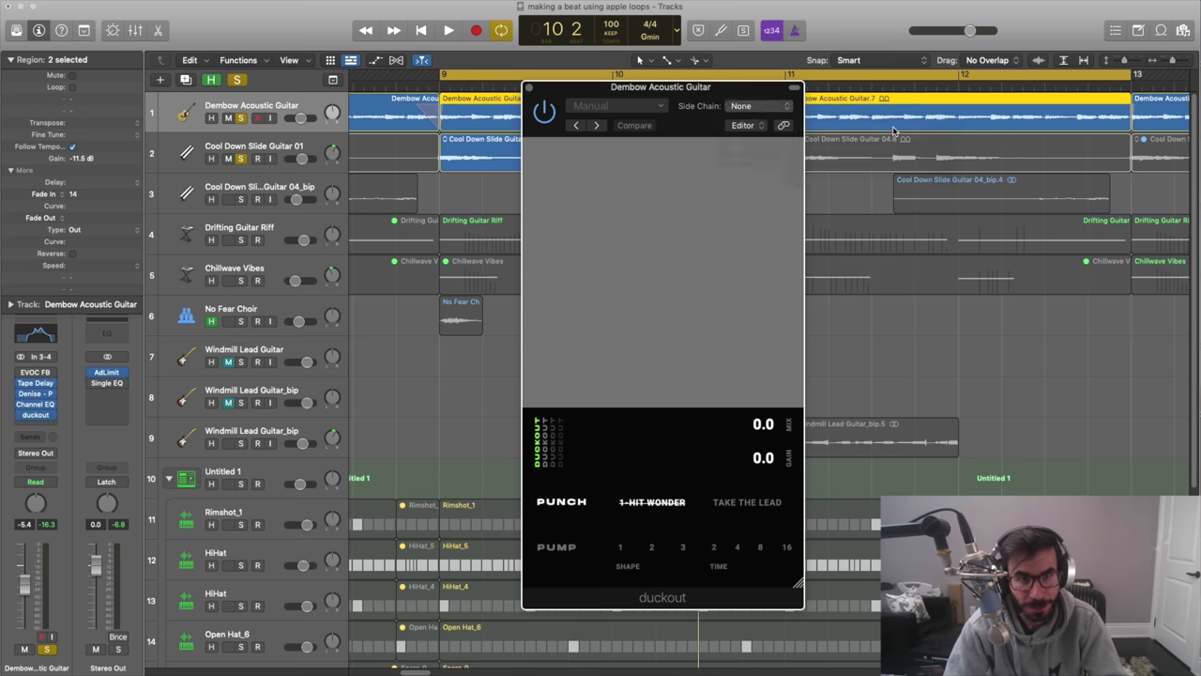
{"action": "left_click", "coordinate": [744, 503]}
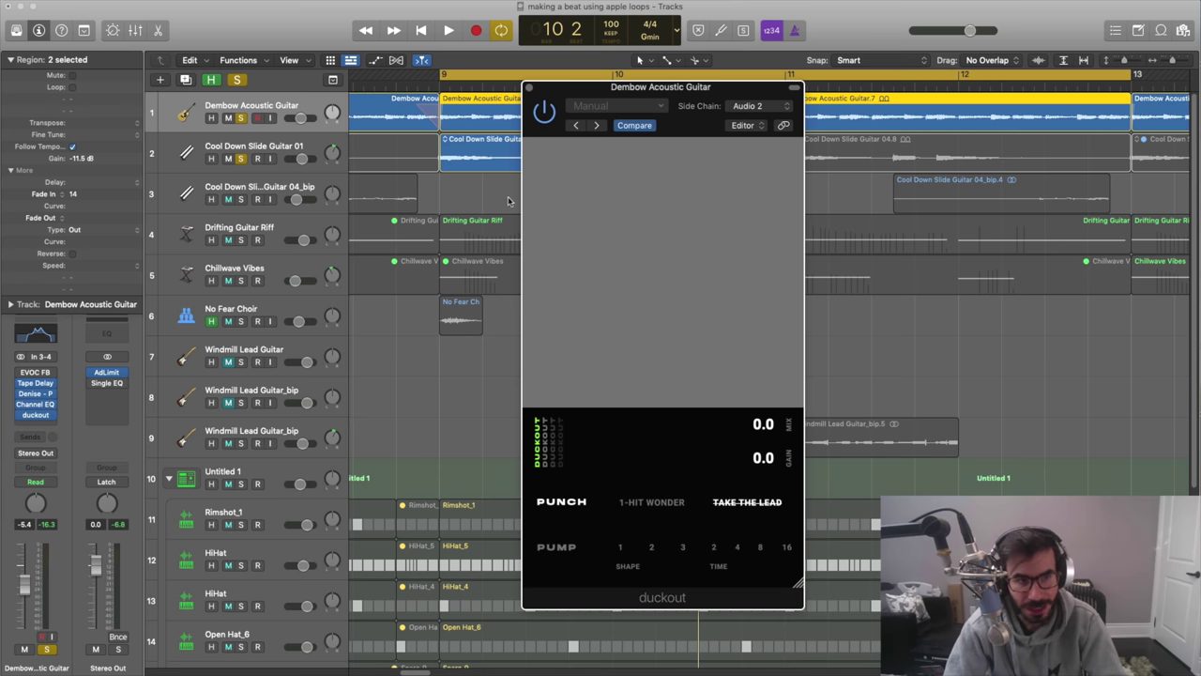
- Play the two guitars with the Dembow Acoustic Guitar duckout mix raised to 100.0 to hear full ducking
{"action": "key", "text": "space"}
{"action": "left_click_drag", "start_coordinate": [654, 411], "coordinate": [644, 135]}
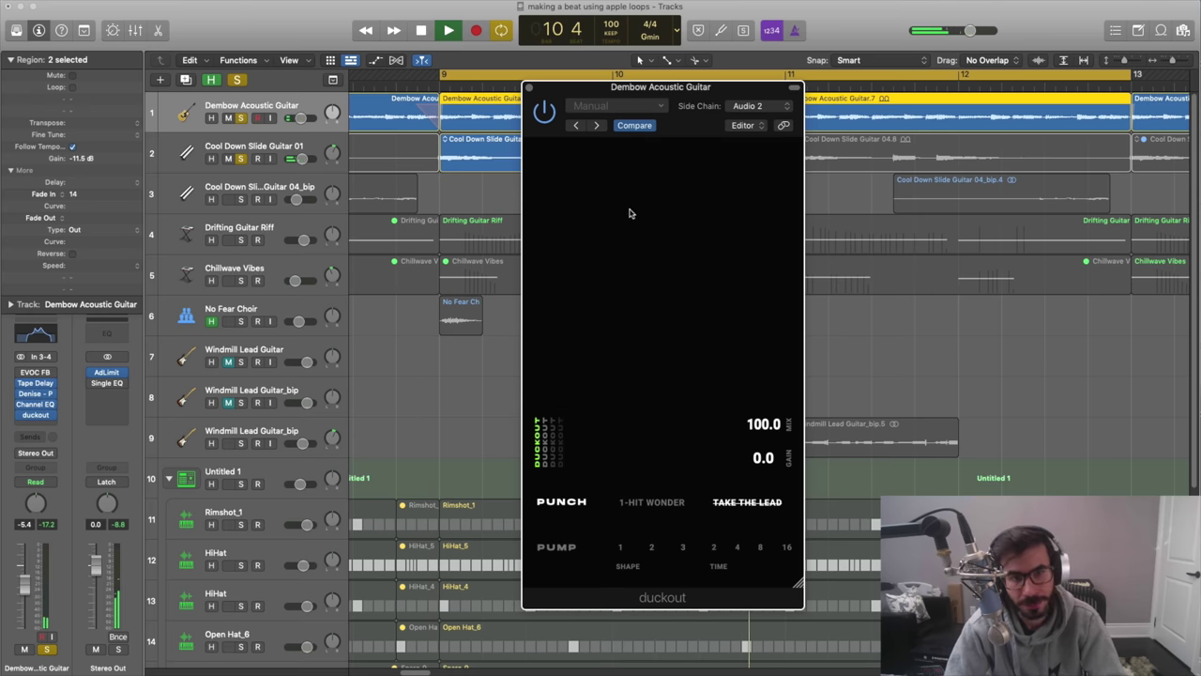
{"action": "key", "text": "space"}
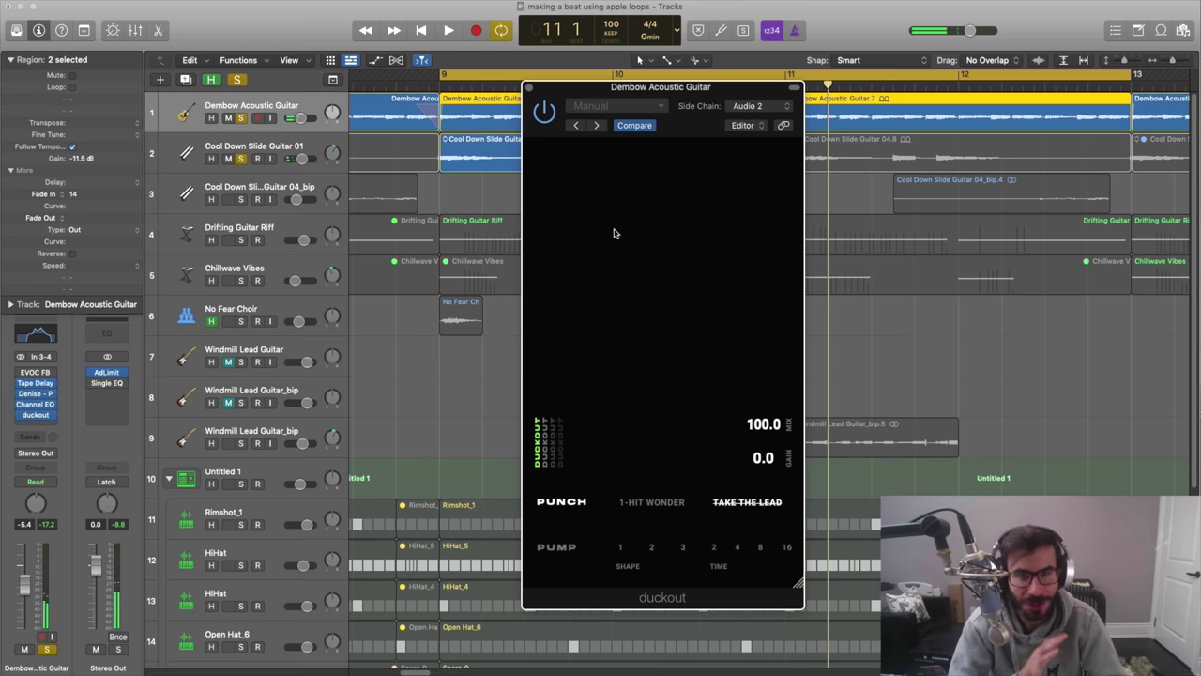
- Reduce the Dembow Acoustic Guitar duckout mix to 31.4 and play the guitars with the cycle range shortened to bars 9–11
{"action": "left_click_drag", "start_coordinate": [641, 168], "coordinate": [644, 334]}
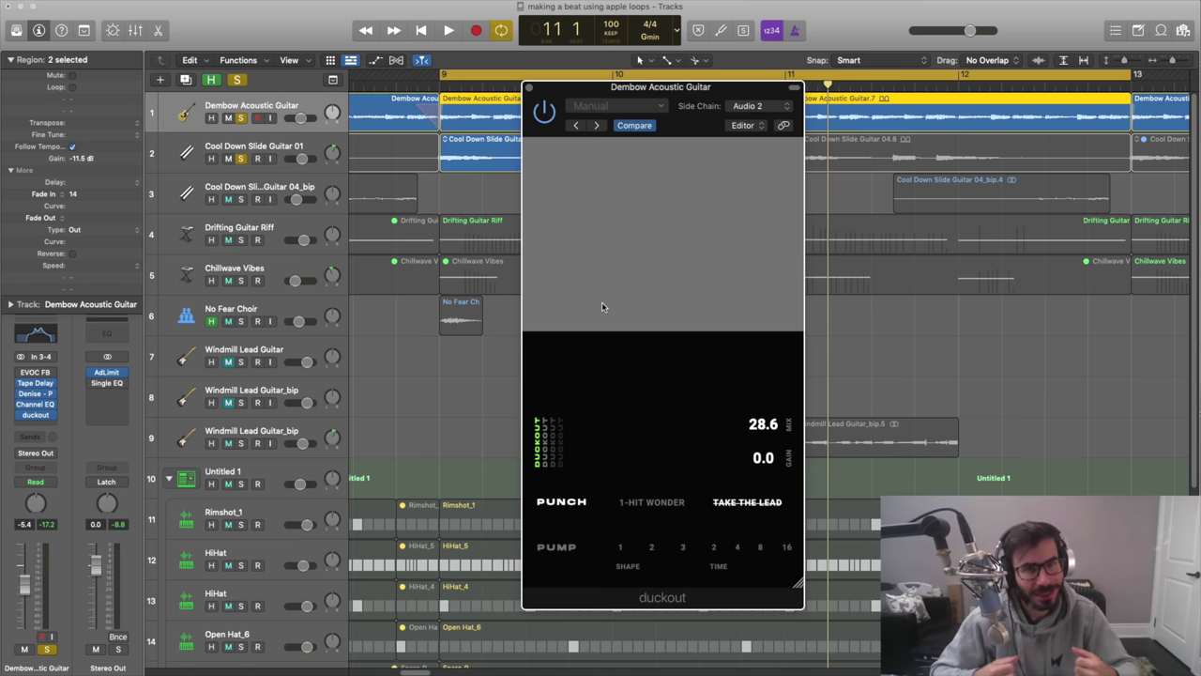
{"action": "key", "text": "space"}
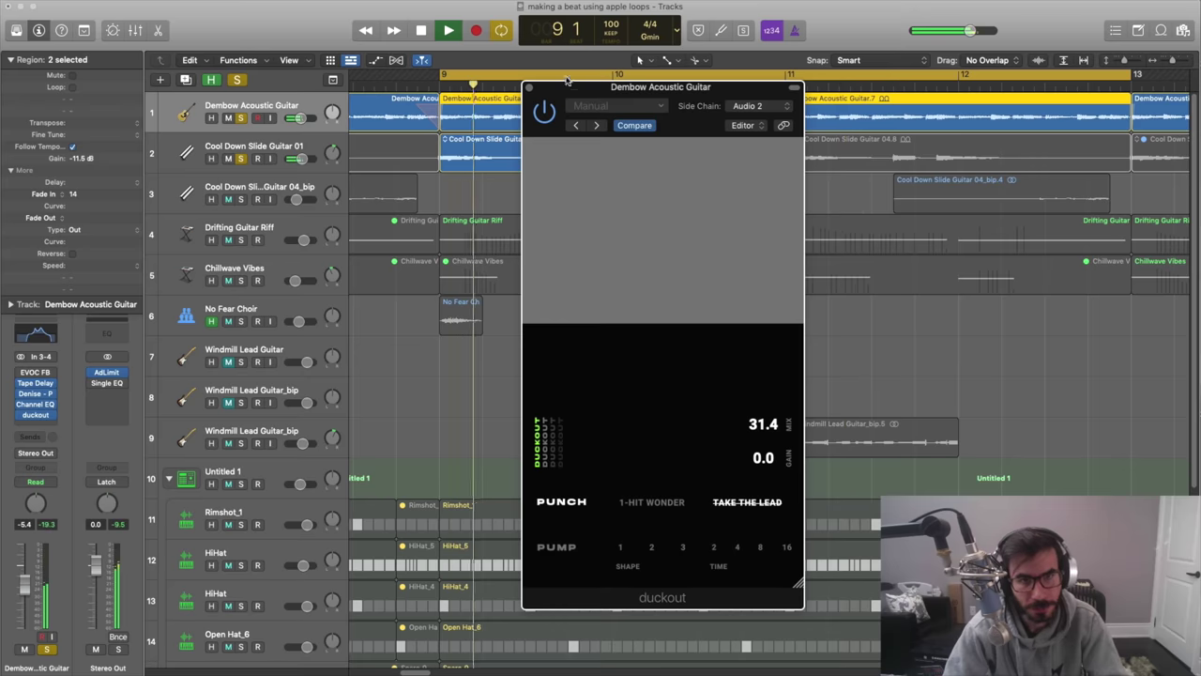
{"action": "left_click_drag", "start_coordinate": [622, 338], "coordinate": [629, 451]}
{"action": "left_click_drag", "start_coordinate": [543, 83], "coordinate": [655, 82]}
{"action": "key", "text": "space"}
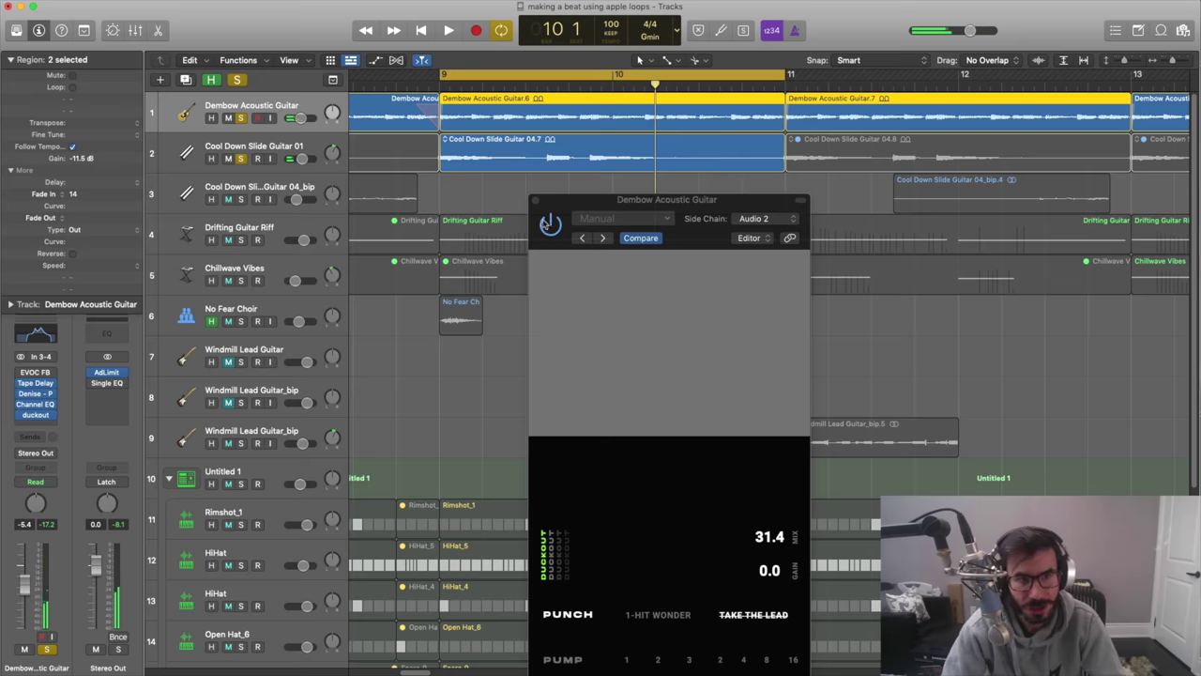
- Compare playback of the two guitars with duckout bypassed and re-enabled
{"action": "left_click", "coordinate": [550, 230]}
{"action": "left_click", "coordinate": [550, 230]}
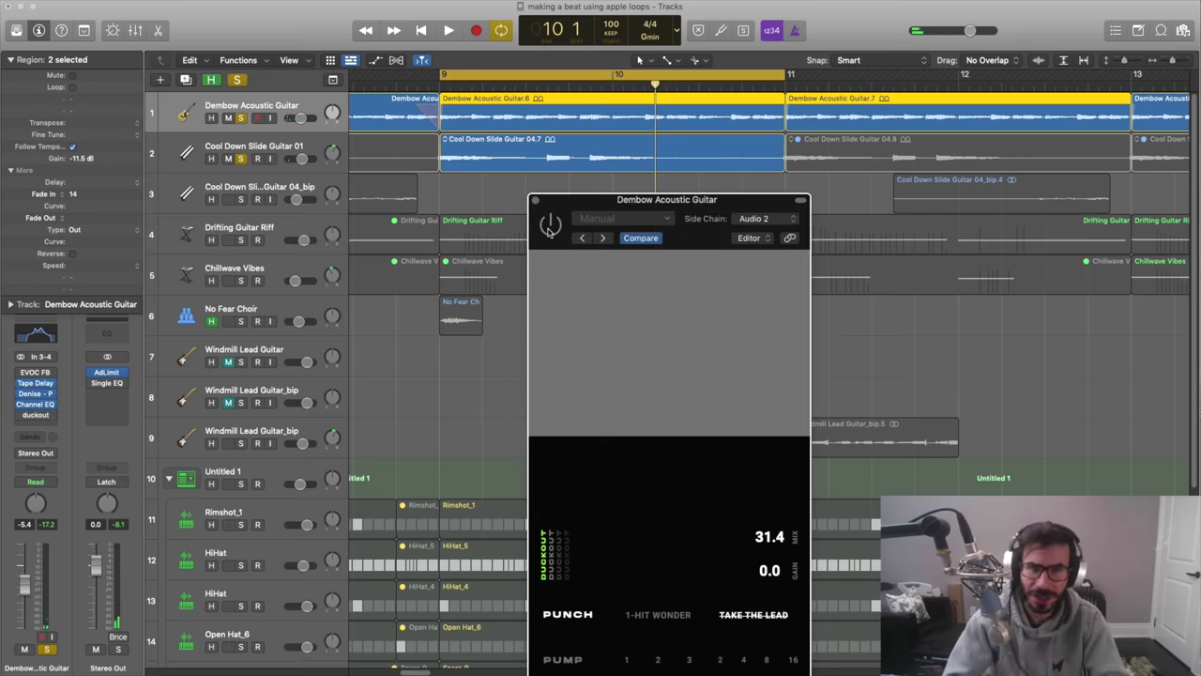
{"action": "key", "text": "space"}
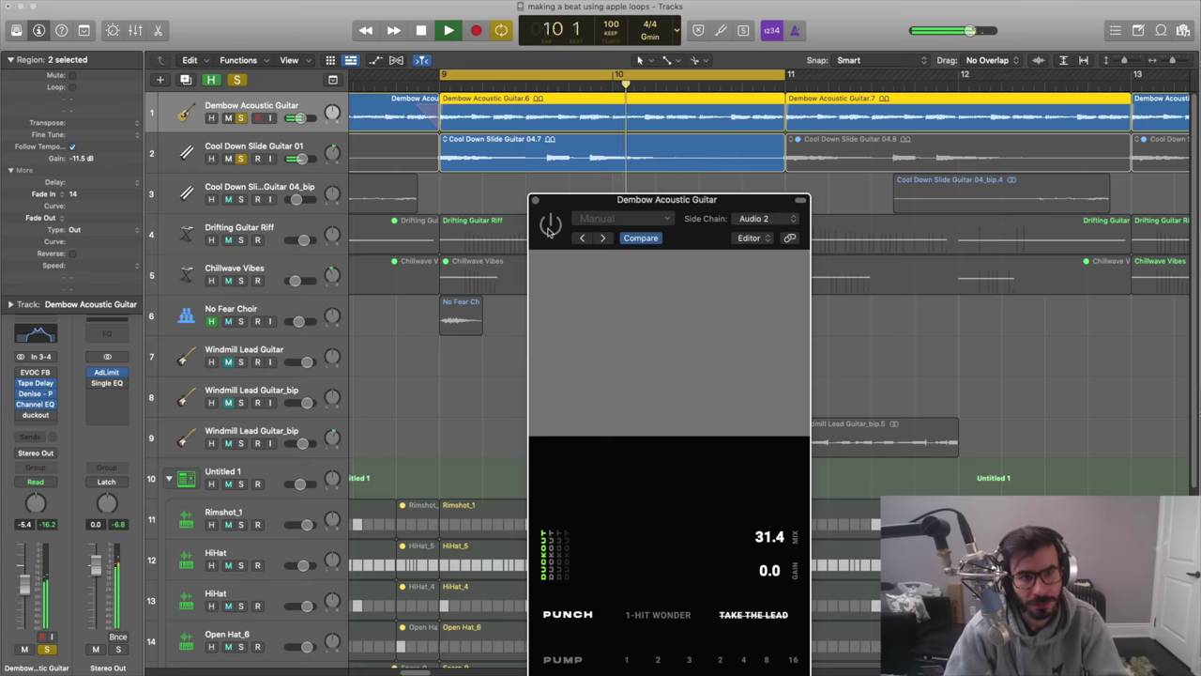
{"action": "key", "text": "space"}
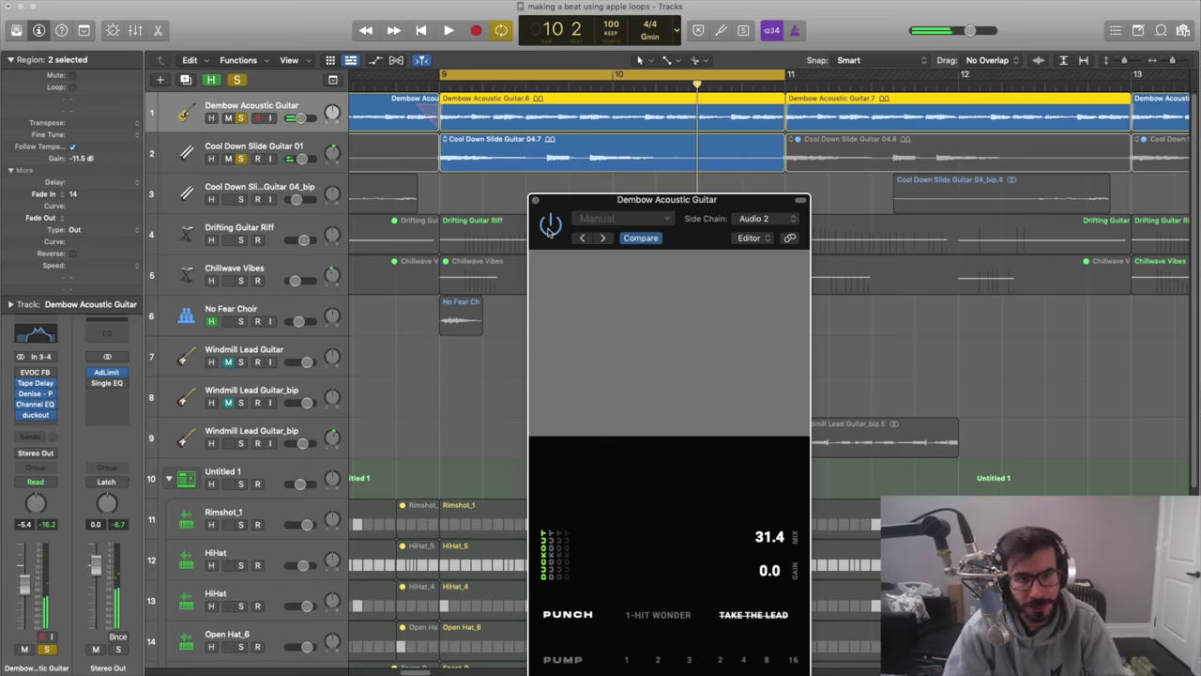
{"action": "key", "text": "space"}
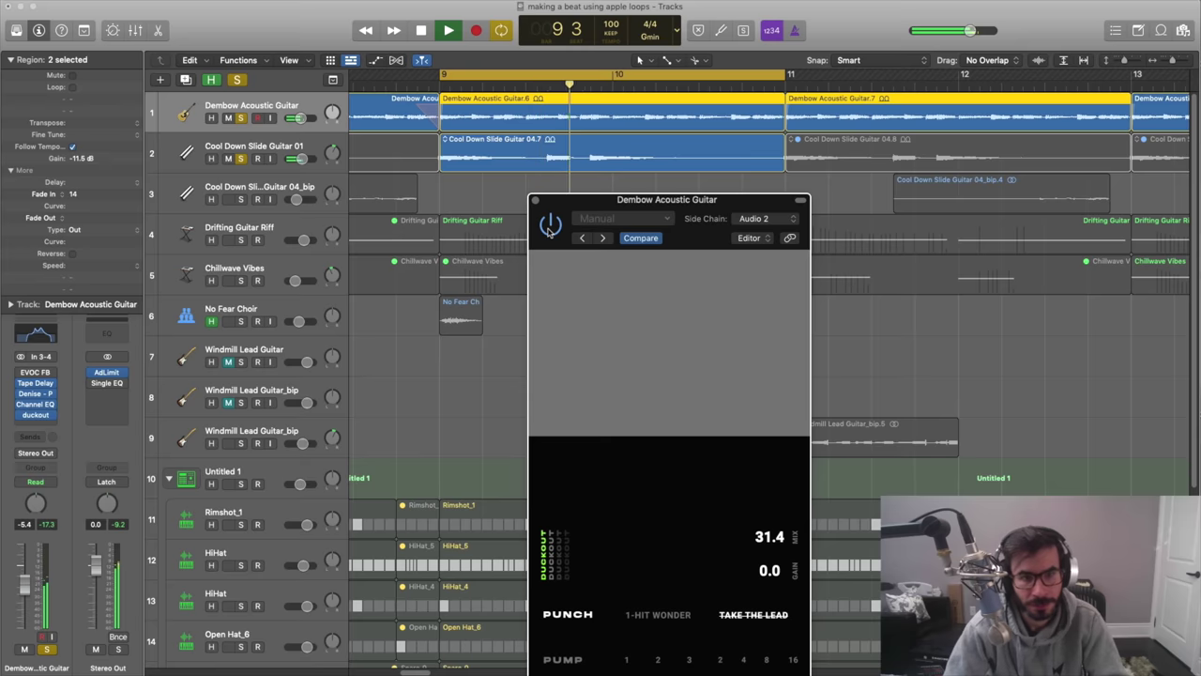
{"action": "key", "text": "space"}
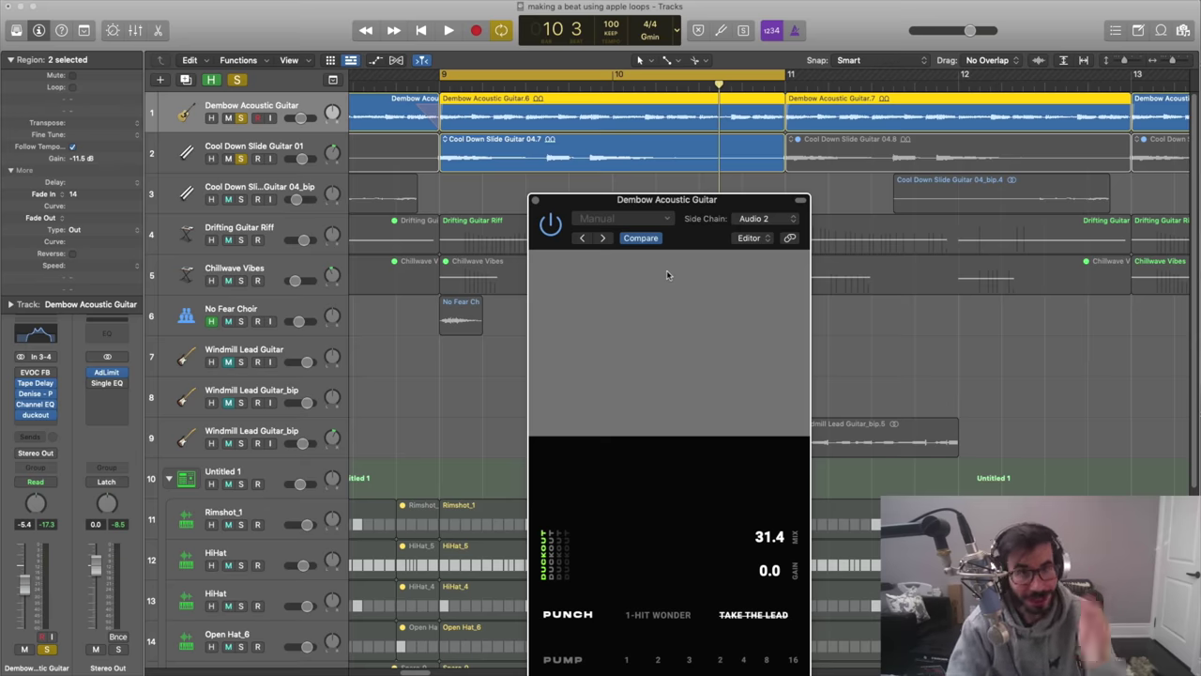
- Set the Dembow Acoustic Guitar duckout mix to 22.9 in Take the Lead mode and close the plug-in
{"action": "left_click_drag", "start_coordinate": [694, 209], "coordinate": [696, 78]}
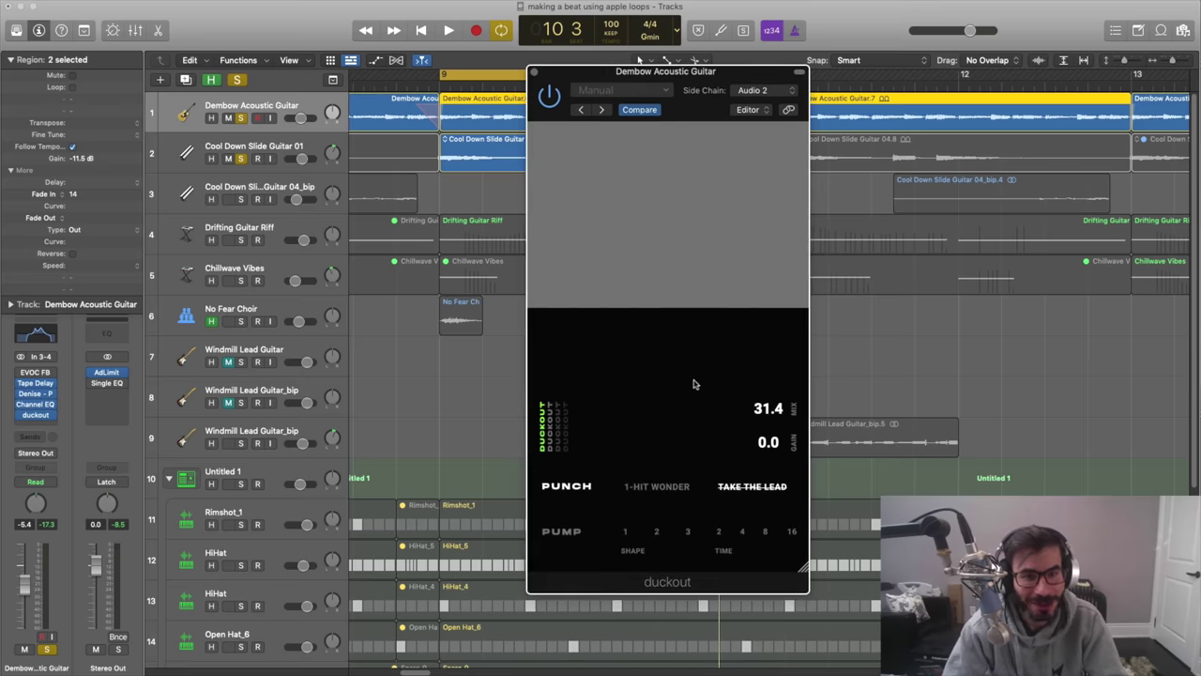
{"action": "left_click_drag", "start_coordinate": [698, 364], "coordinate": [644, 332]}
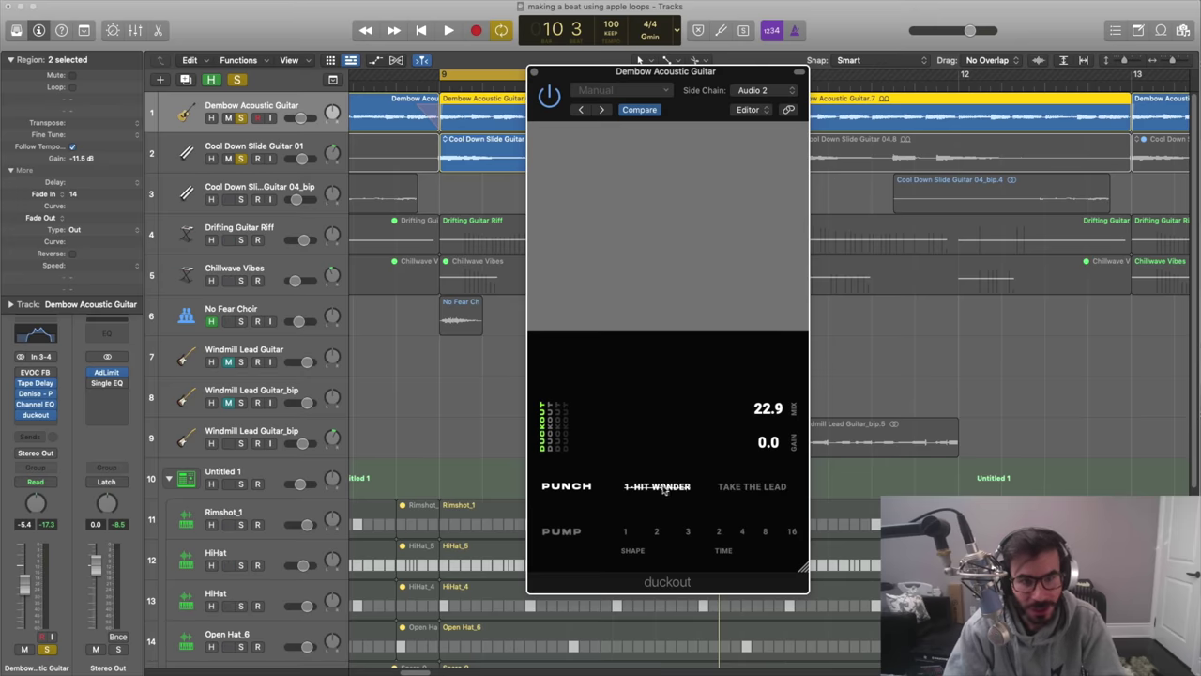
{"action": "left_click", "coordinate": [744, 487]}
{"action": "left_click", "coordinate": [534, 71]}
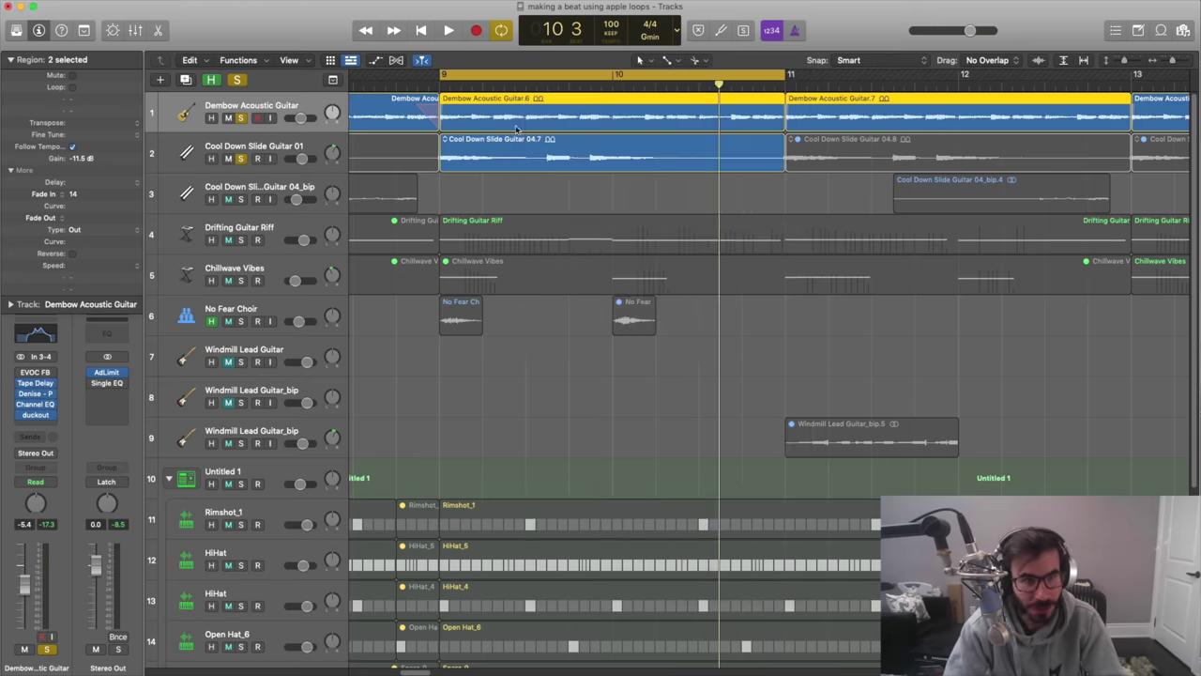
- Filter the Apple Loops library to the Synths instrument and search for "pad"
{"action": "left_click", "coordinate": [509, 253], "text": "ctrl+alt"}
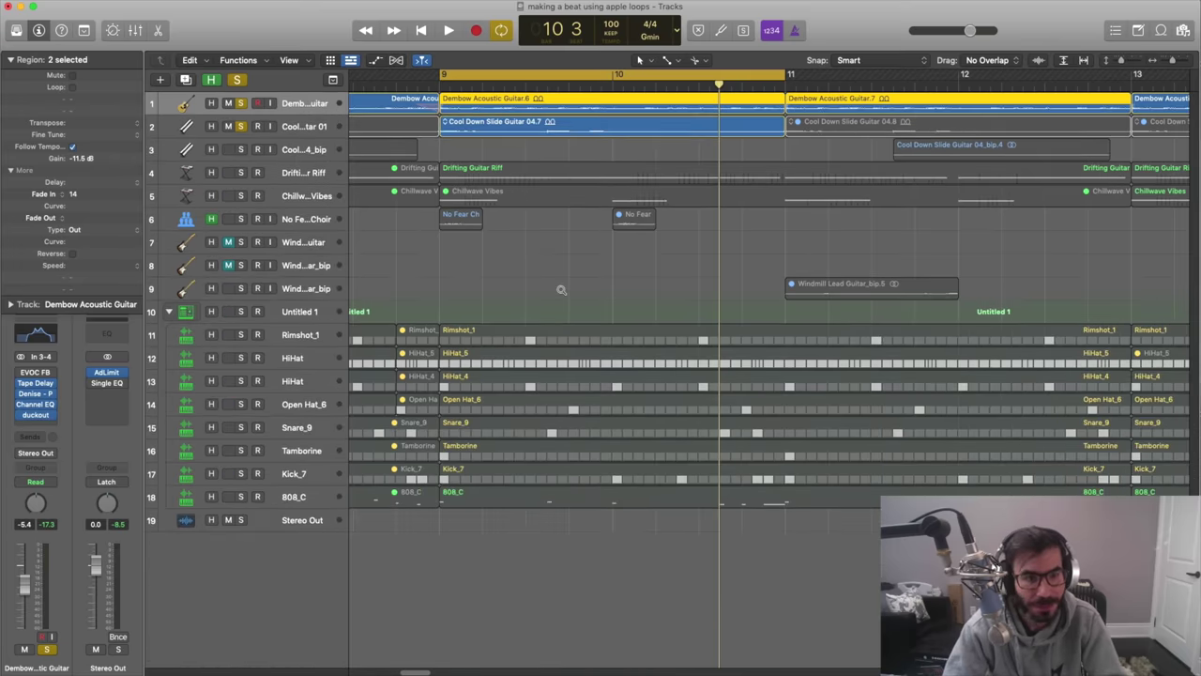
{"action": "left_click", "coordinate": [561, 290], "text": "ctrl+alt"}
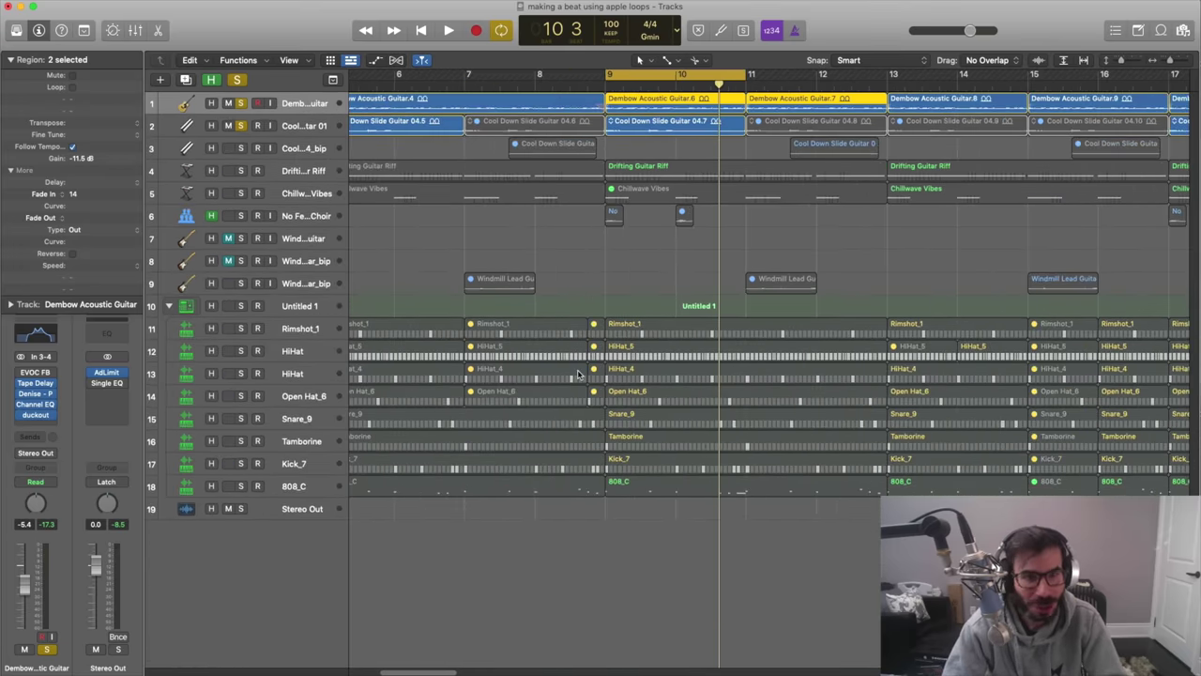
{"action": "left_click", "coordinate": [578, 375], "text": "ctrl+alt"}
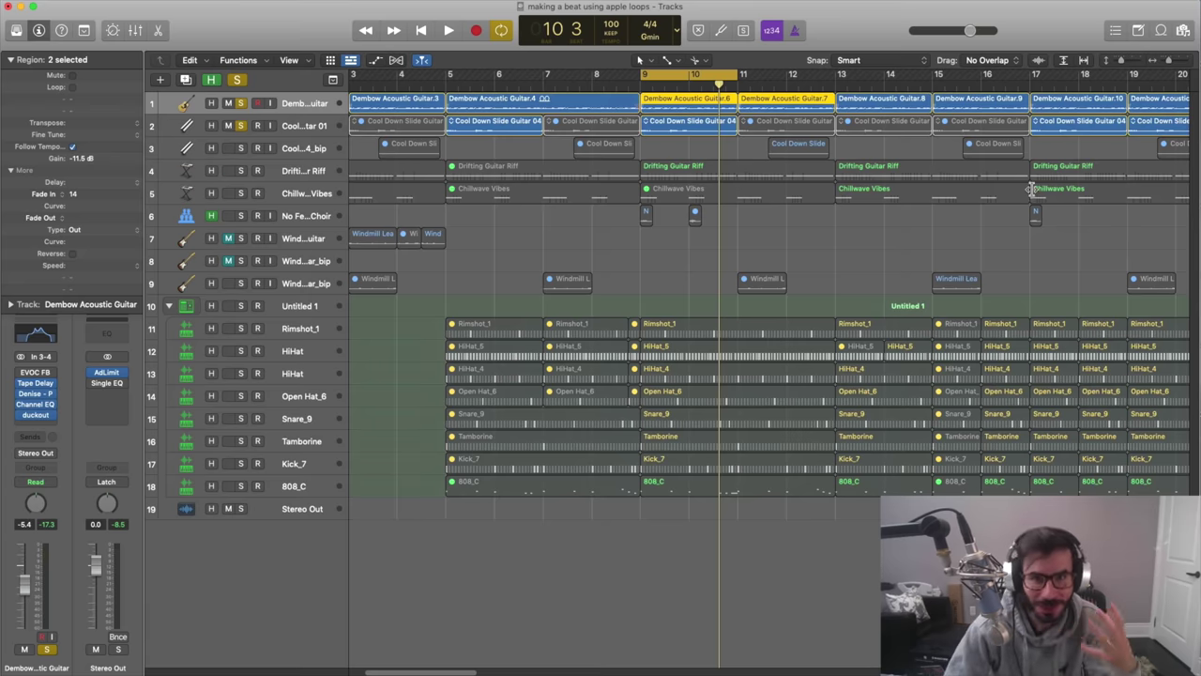
{"action": "left_click", "coordinate": [1183, 31]}
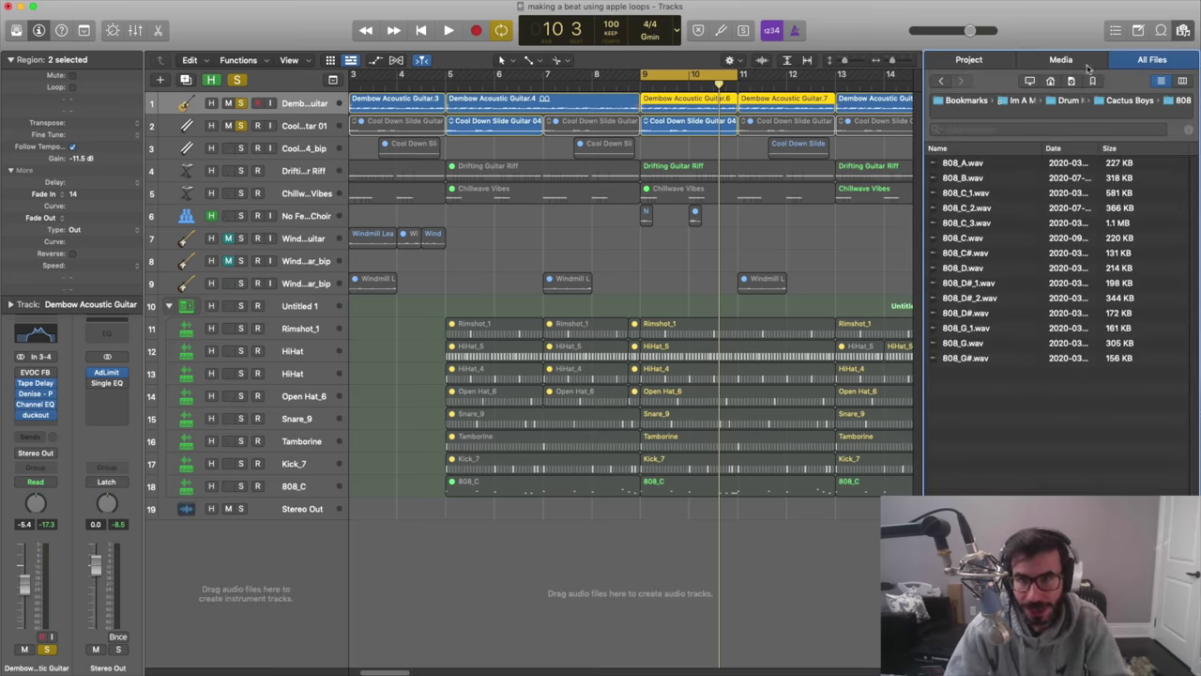
{"action": "left_click", "coordinate": [1181, 30]}
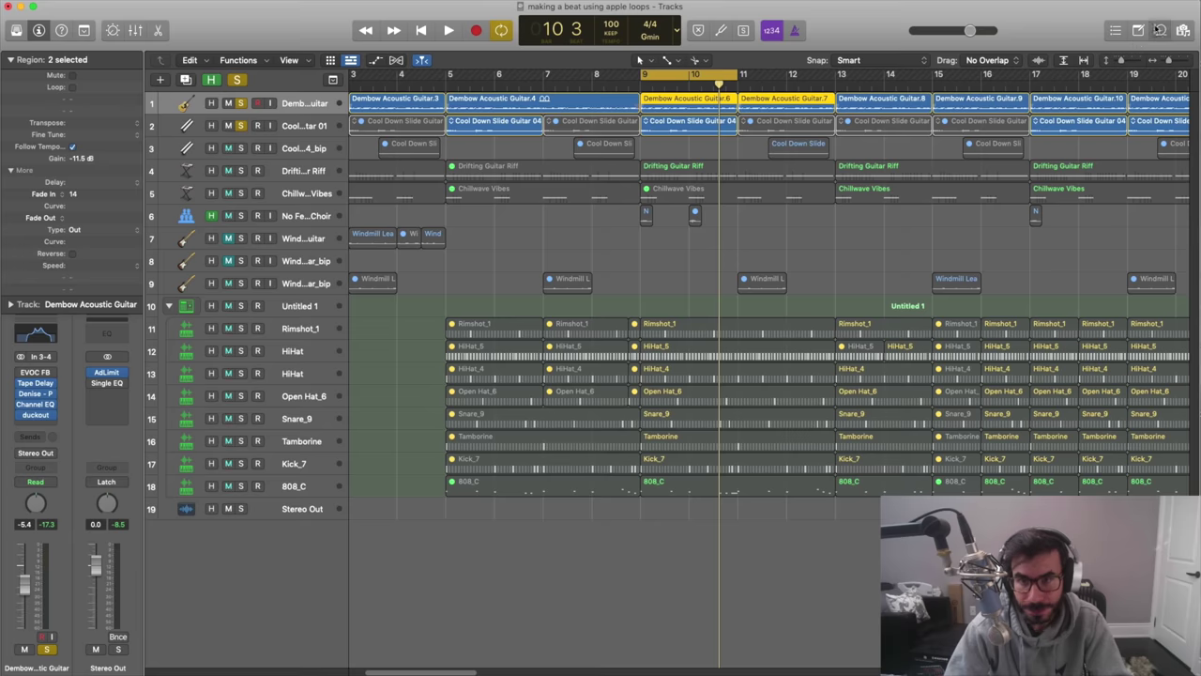
{"action": "left_click", "coordinate": [1161, 30]}
{"action": "left_click", "coordinate": [1085, 130]}
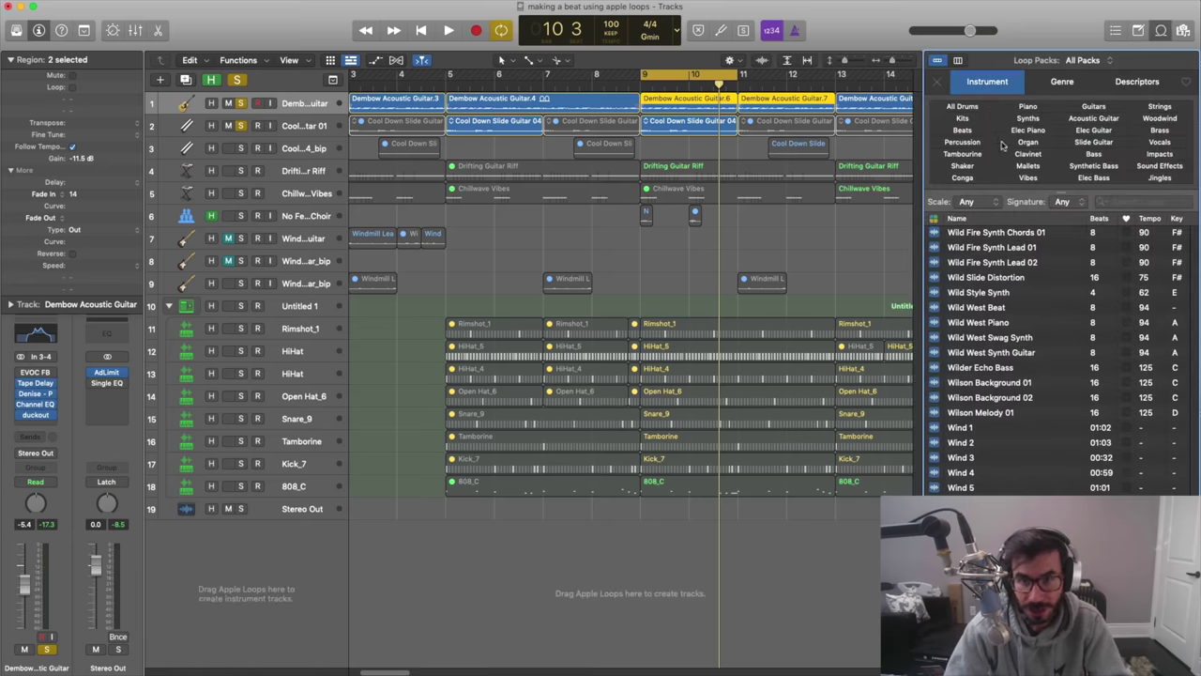
{"action": "left_click", "coordinate": [1026, 119]}
{"action": "left_click", "coordinate": [1125, 200]}
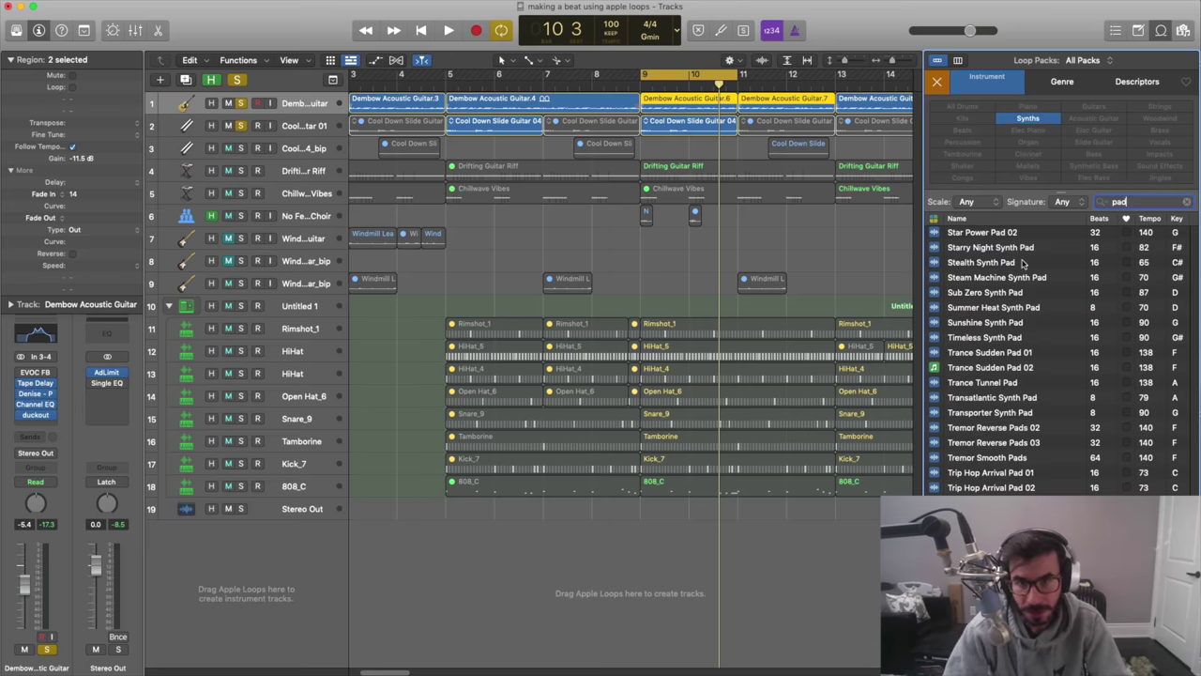
- Audition the Starry Night, Steam Machine, Sub Zero and Summer Heat synth pad loops
{"action": "left_click", "coordinate": [1023, 249]}
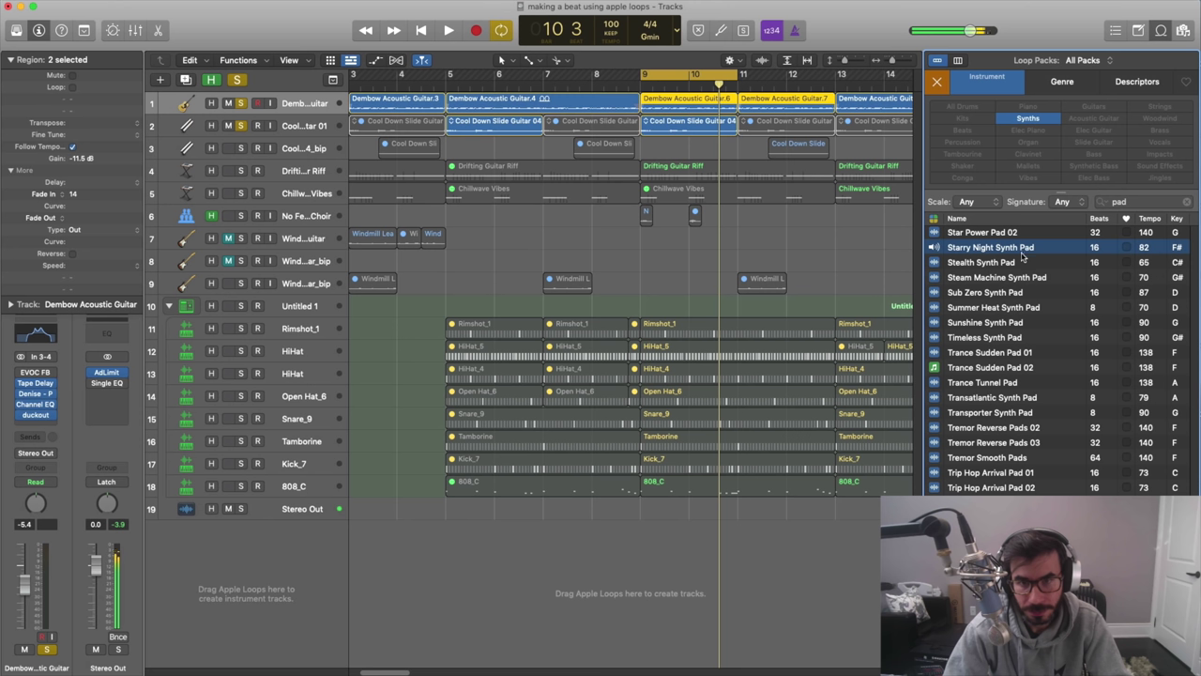
{"action": "left_click", "coordinate": [1013, 277]}
{"action": "left_click", "coordinate": [1001, 294]}
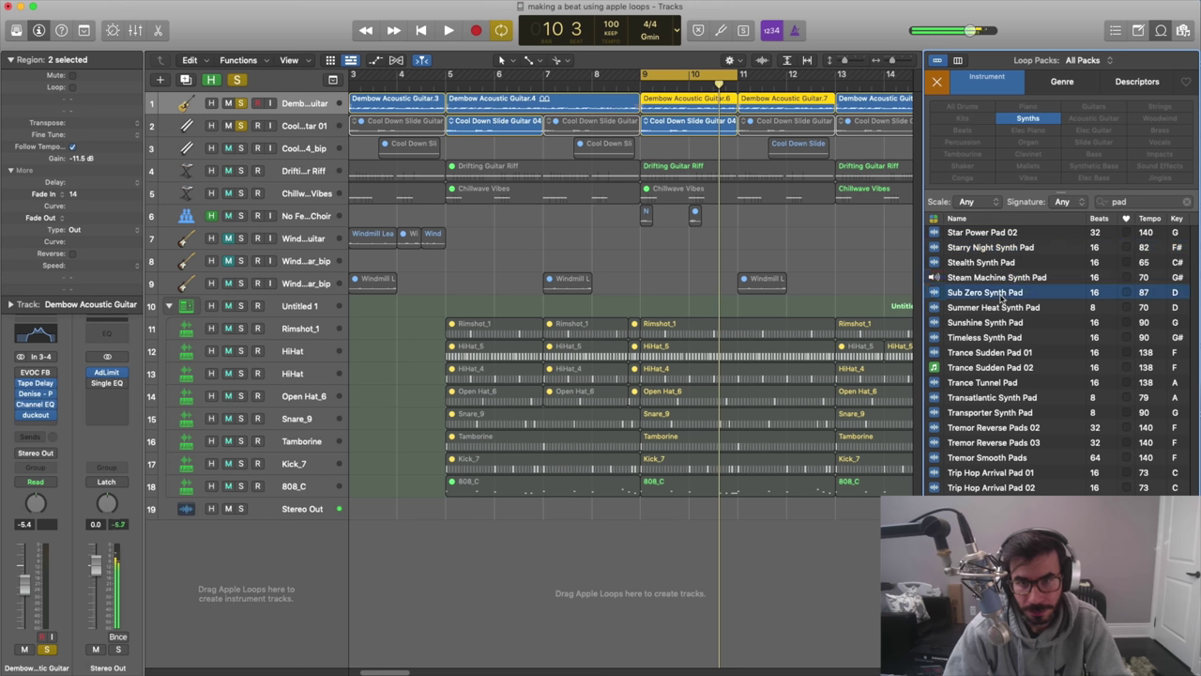
{"action": "left_click", "coordinate": [1003, 306]}
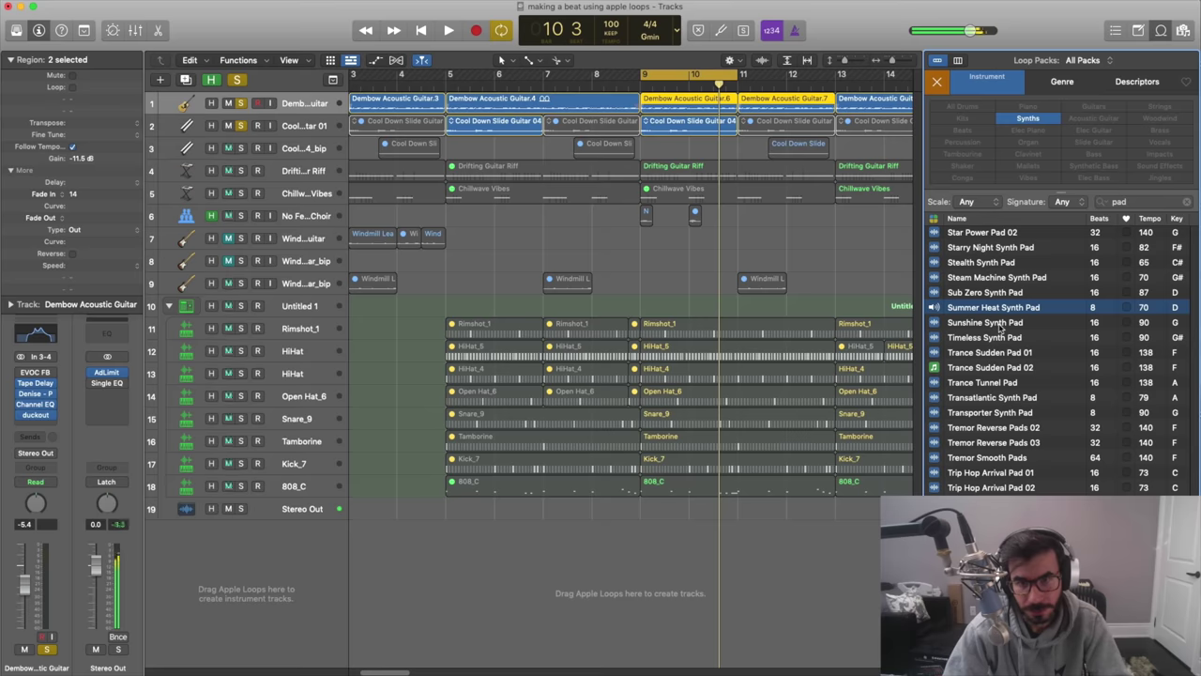
- Add the Summer Heat Synth Pad loop on a new track at bar 9 and play it soloed
{"action": "left_click_drag", "start_coordinate": [982, 316], "coordinate": [644, 562]}
{"action": "left_click", "coordinate": [240, 508]}
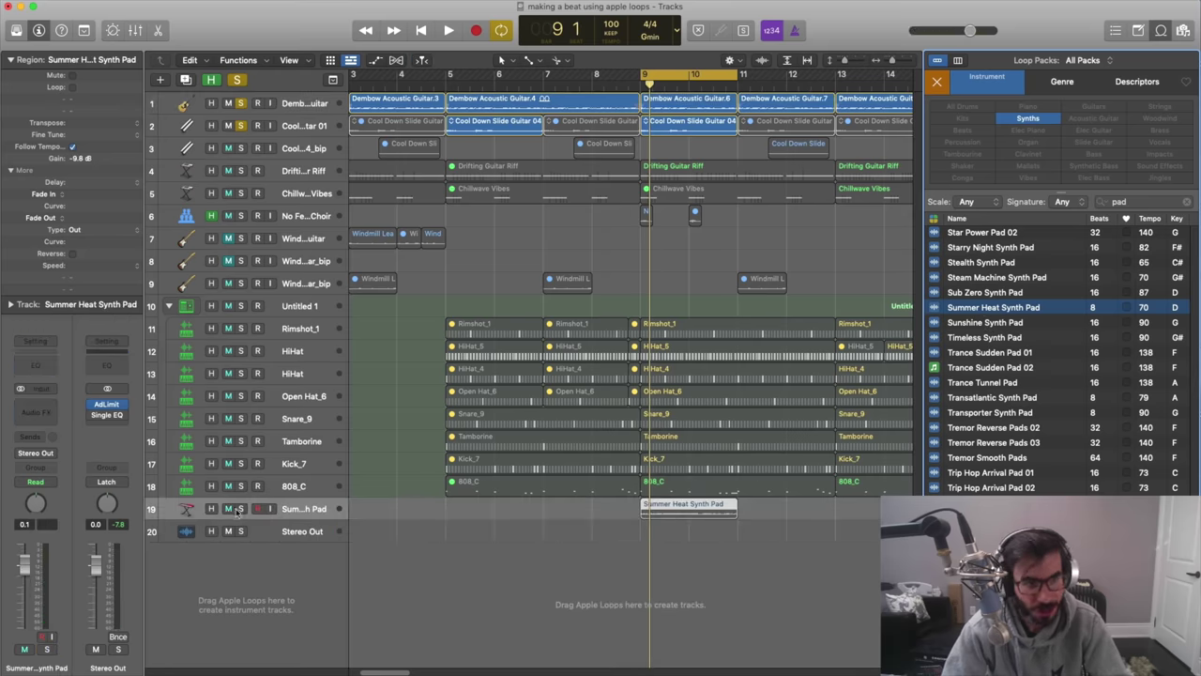
{"action": "key", "text": "space"}
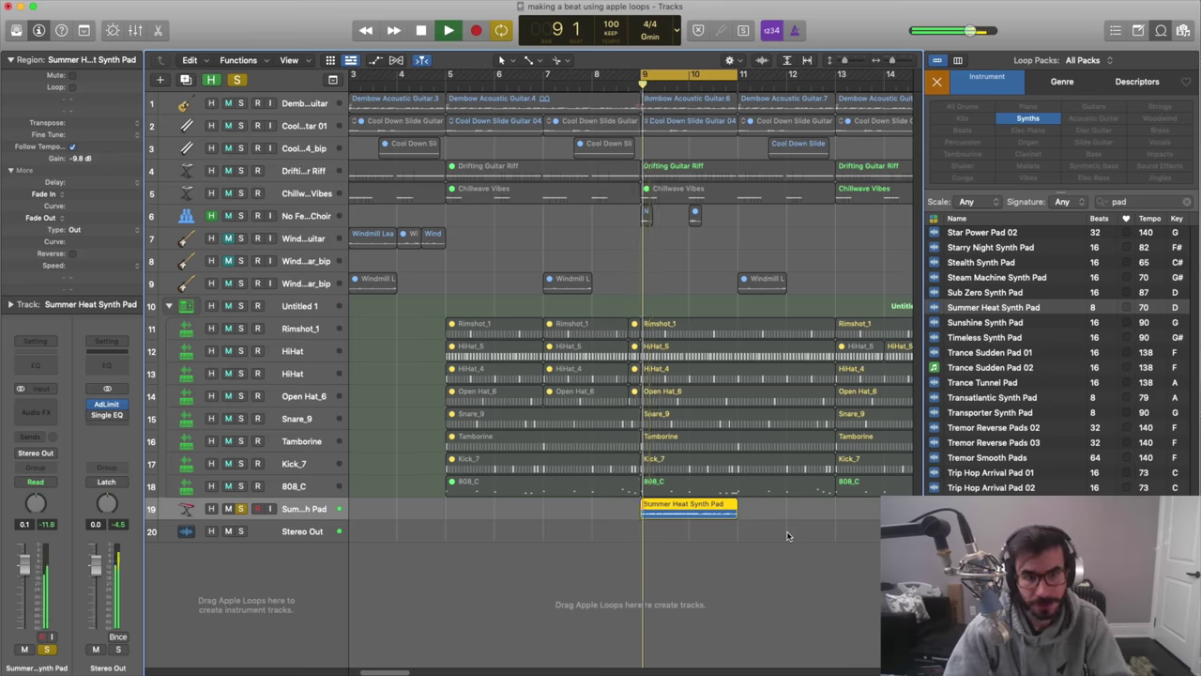
{"action": "left_click", "coordinate": [1154, 31]}
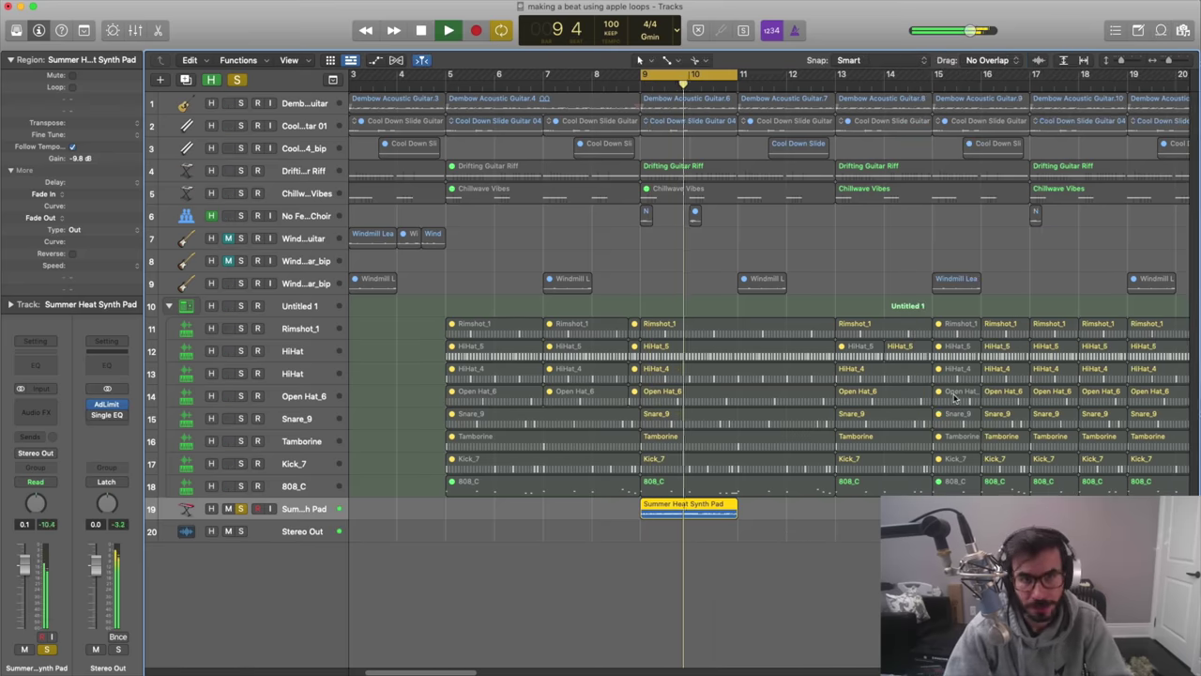
{"action": "scroll", "coordinate": [568, 549], "scroll_direction": "up", "scroll_amount": 3}
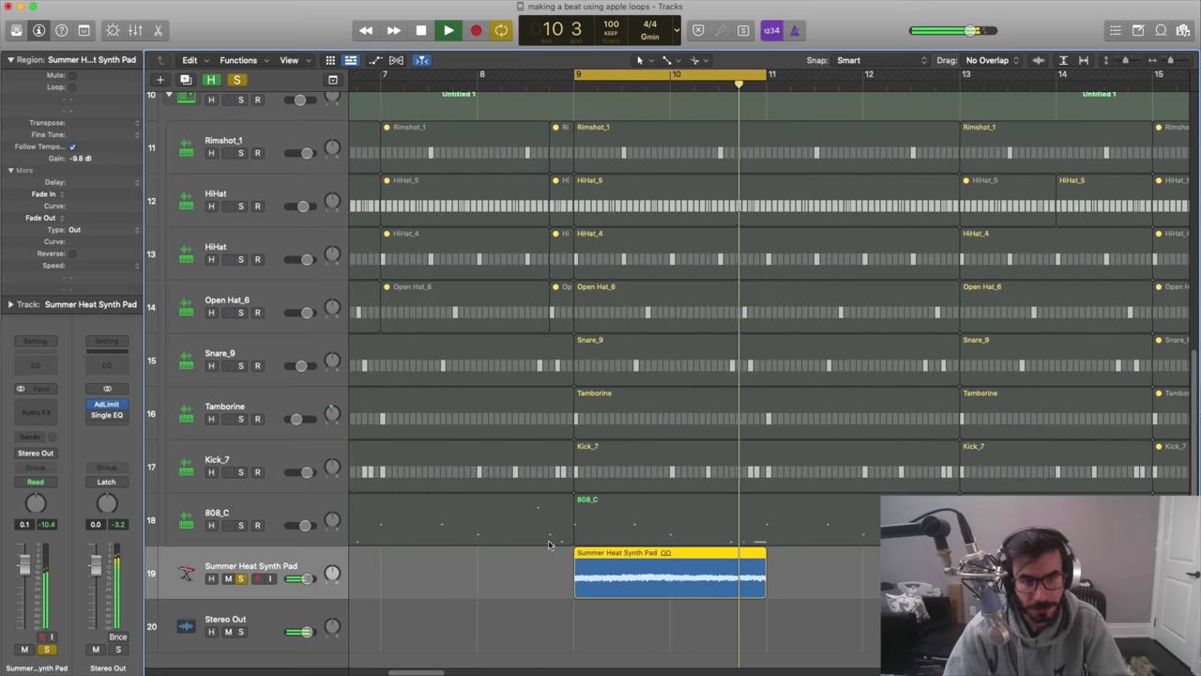
{"action": "scroll", "coordinate": [568, 549], "scroll_direction": "up", "scroll_amount": 3}
{"action": "key", "text": "space"}
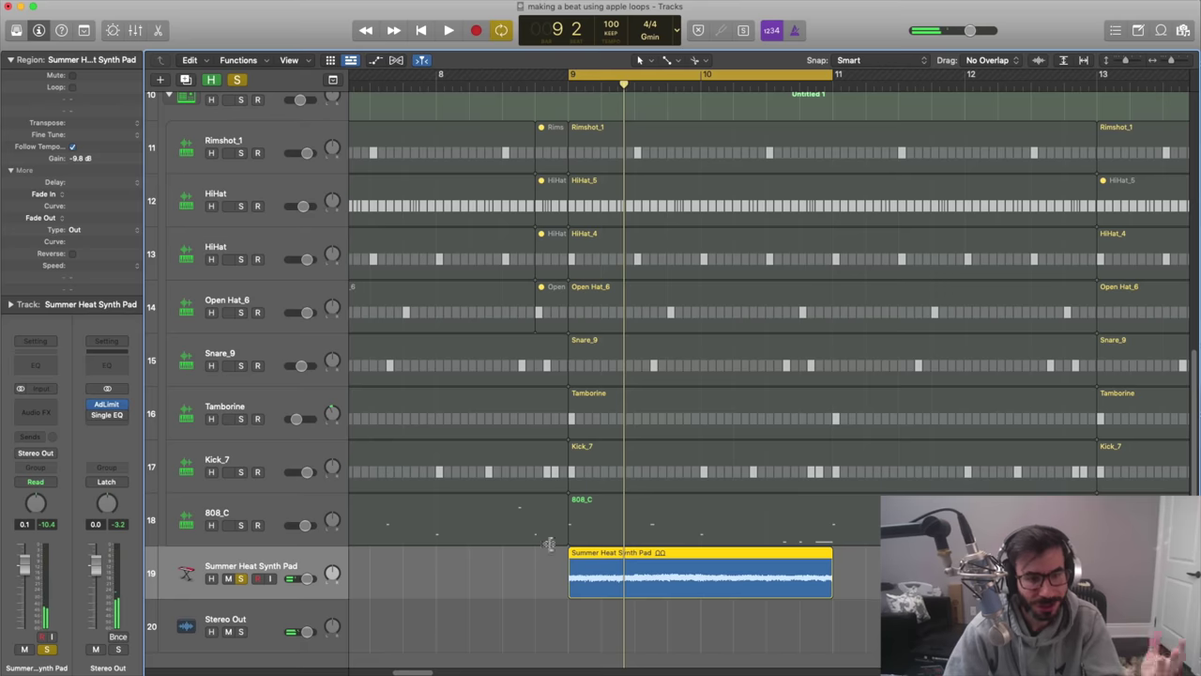
- Insert duckout on the Summer Heat Synth Pad track and switch it to Pump mode with shape 1 and time 4
{"action": "left_click", "coordinate": [52, 409]}
{"action": "mouse_move", "coordinate": [38, 425]}
{"action": "left_click", "coordinate": [136, 424]}
{"action": "left_click_drag", "start_coordinate": [696, 161], "coordinate": [527, 47]}
{"action": "left_click", "coordinate": [362, 508]}
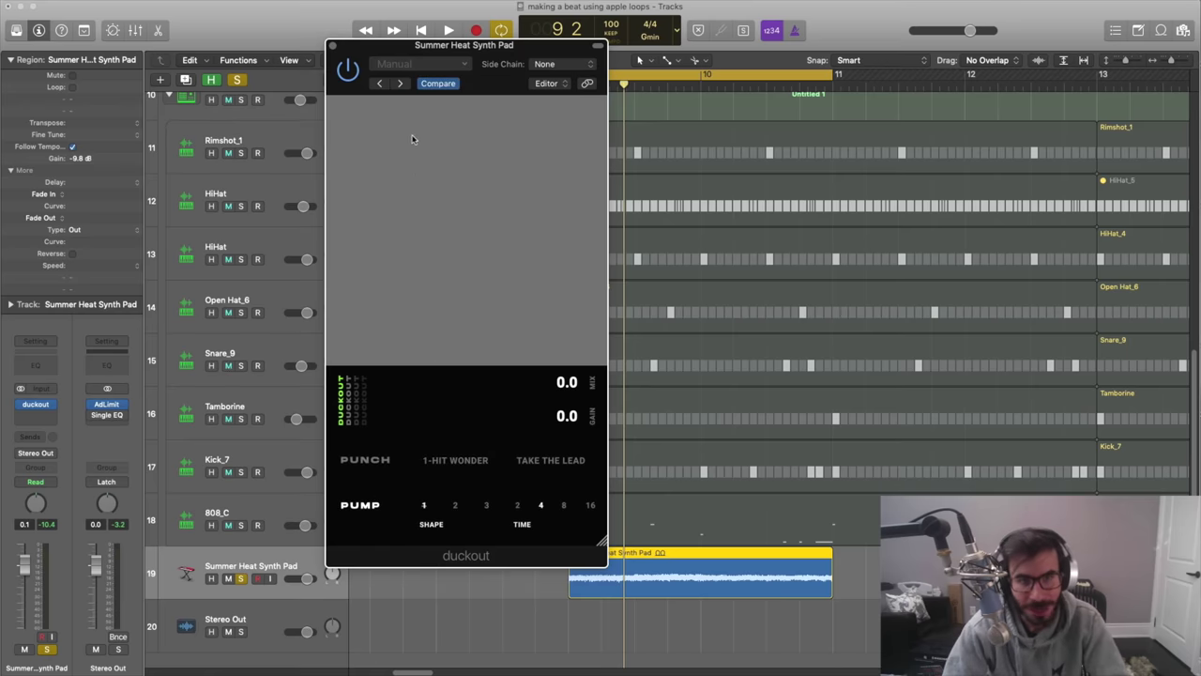
- Play the synth pad and raise its duckout mix to 100.0 to hear the full pumping effect
{"action": "key", "text": "space"}
{"action": "left_click_drag", "start_coordinate": [437, 367], "coordinate": [437, 85]}
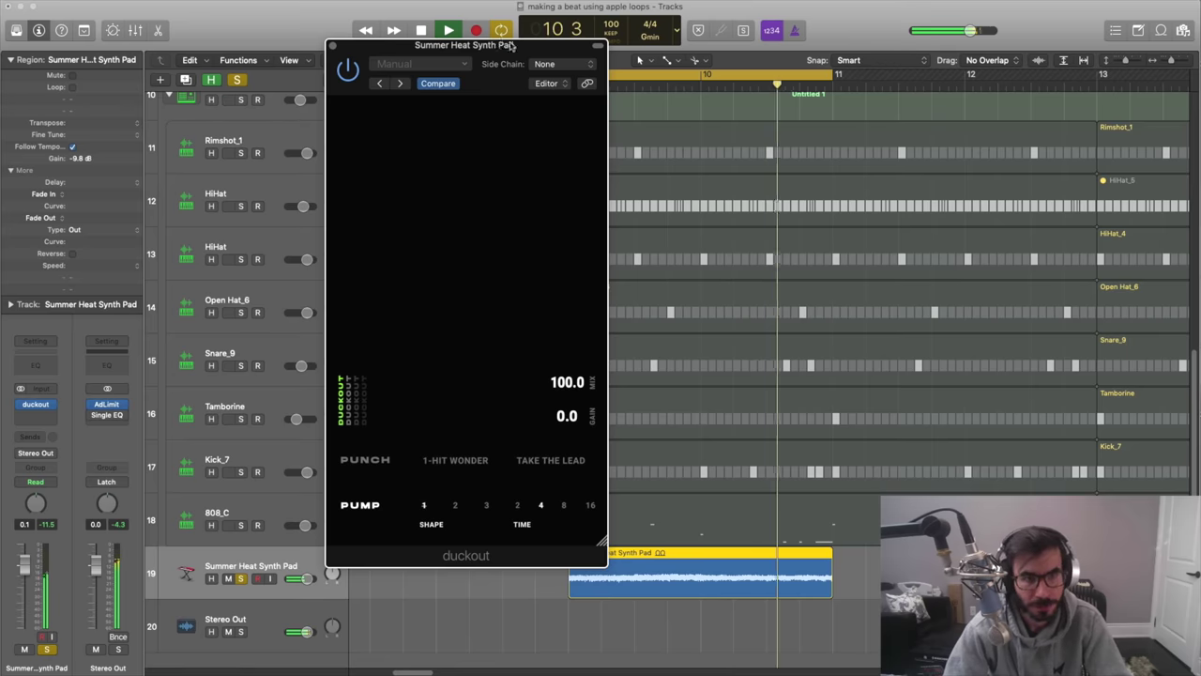
- Move the duckout window clear of the Summer Heat Synth Pad region, hide its header controls and stop playback
{"action": "left_click_drag", "start_coordinate": [512, 46], "coordinate": [487, 47]}
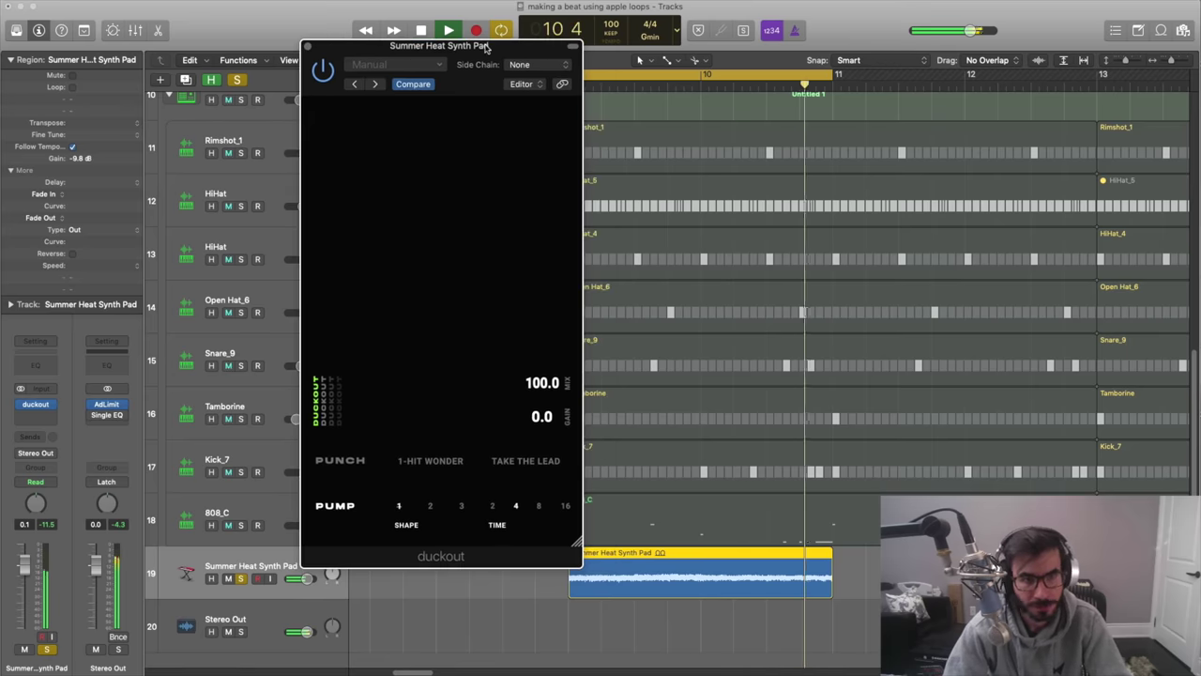
{"action": "left_click", "coordinate": [570, 46]}
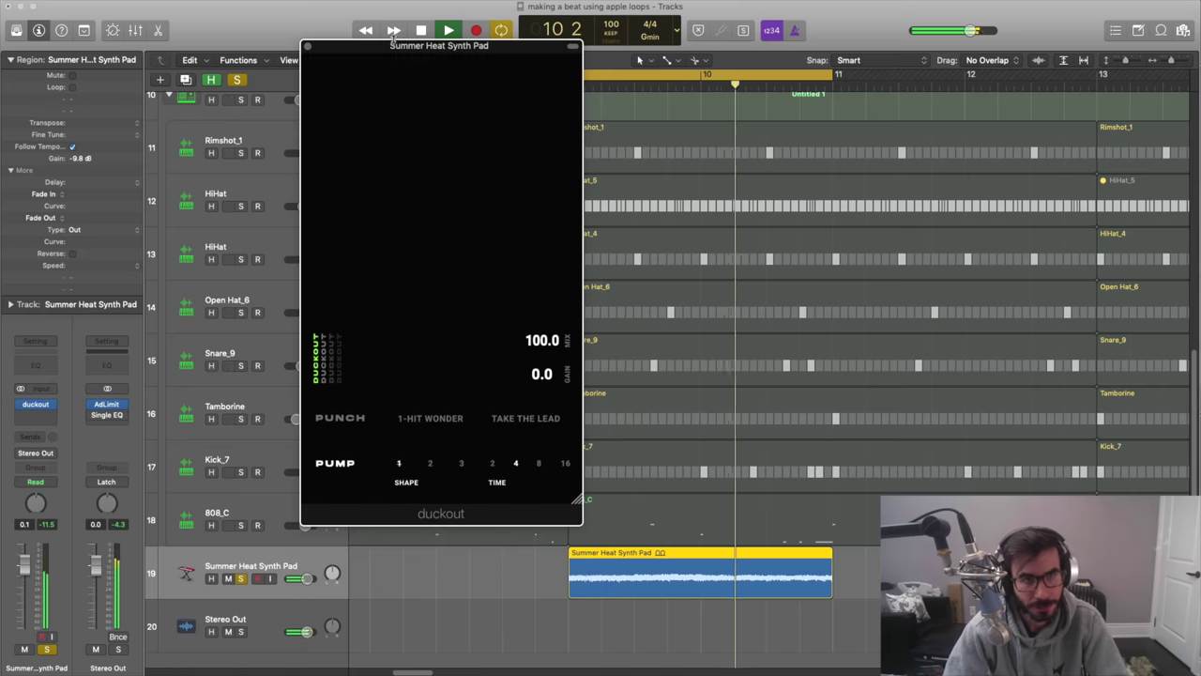
{"action": "left_click_drag", "start_coordinate": [393, 47], "coordinate": [351, 95]}
{"action": "key", "text": "space"}
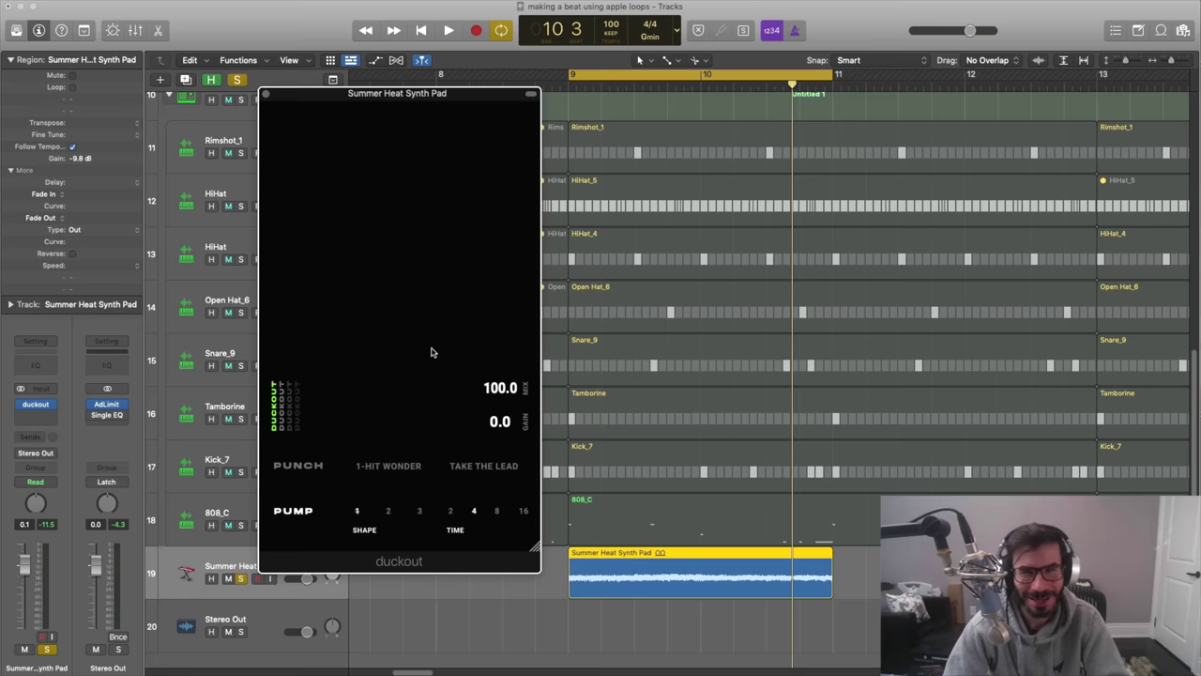
- Play the synth pad again, show the duckout header and toggle the plug-in's bypass to compare the sound with and without pumping
{"action": "key", "text": "space"}
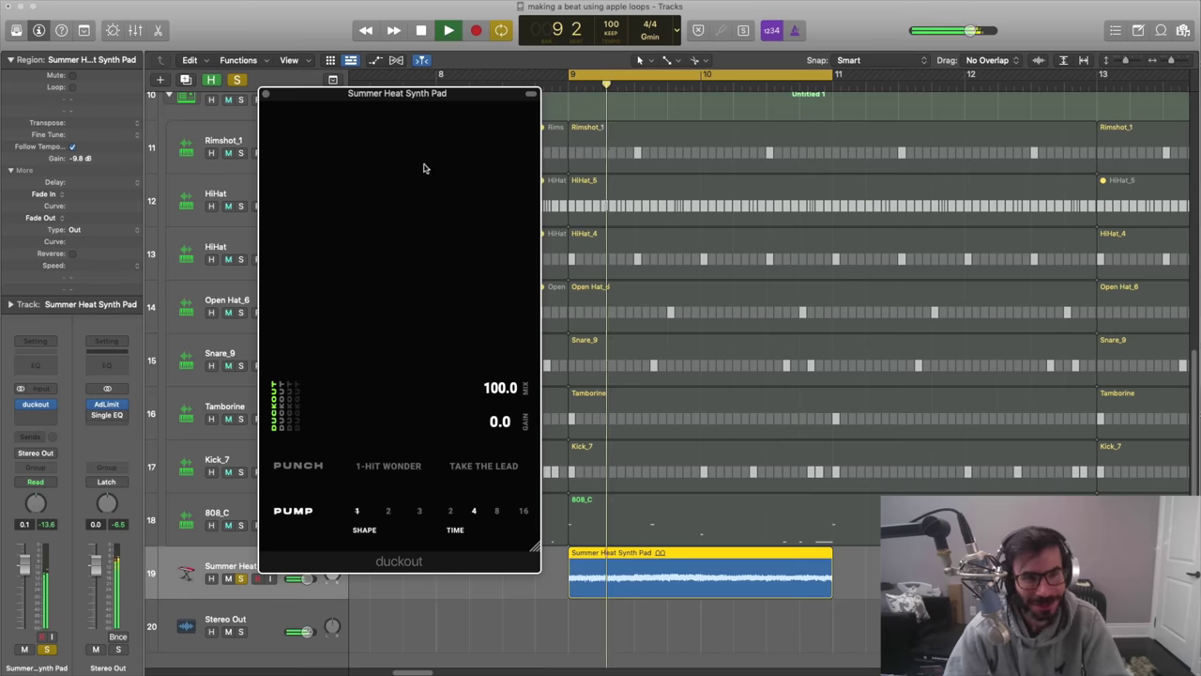
{"action": "left_click", "coordinate": [531, 95]}
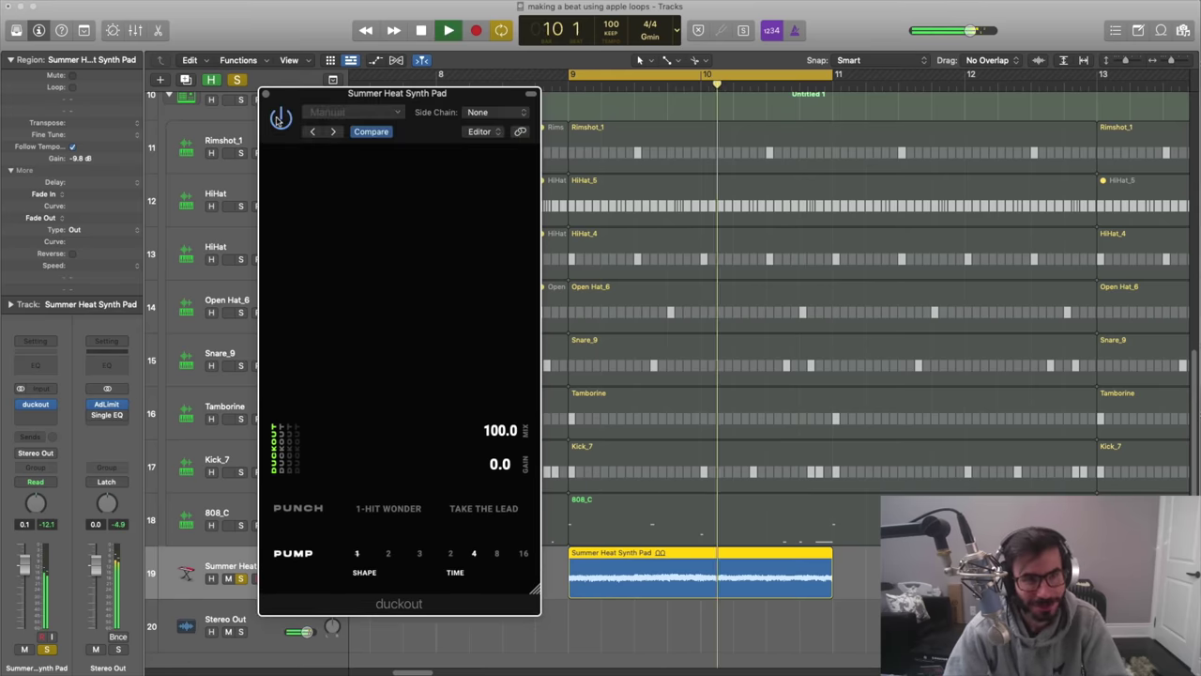
{"action": "left_click", "coordinate": [279, 117]}
{"action": "key", "text": "space"}
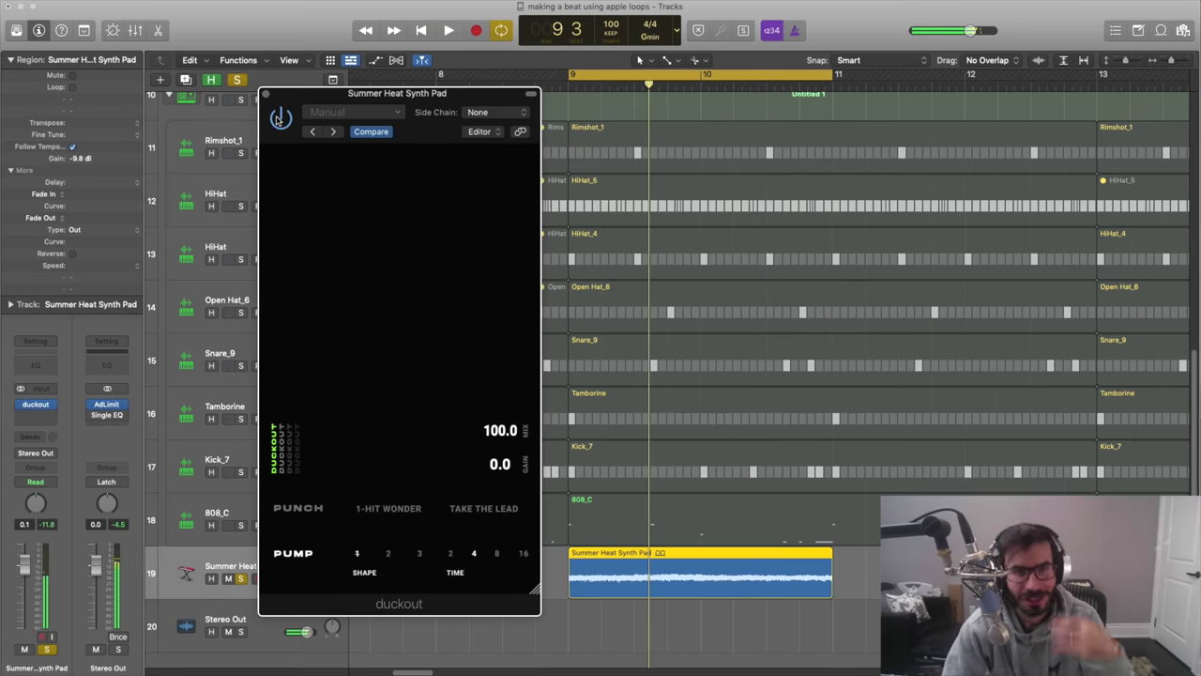